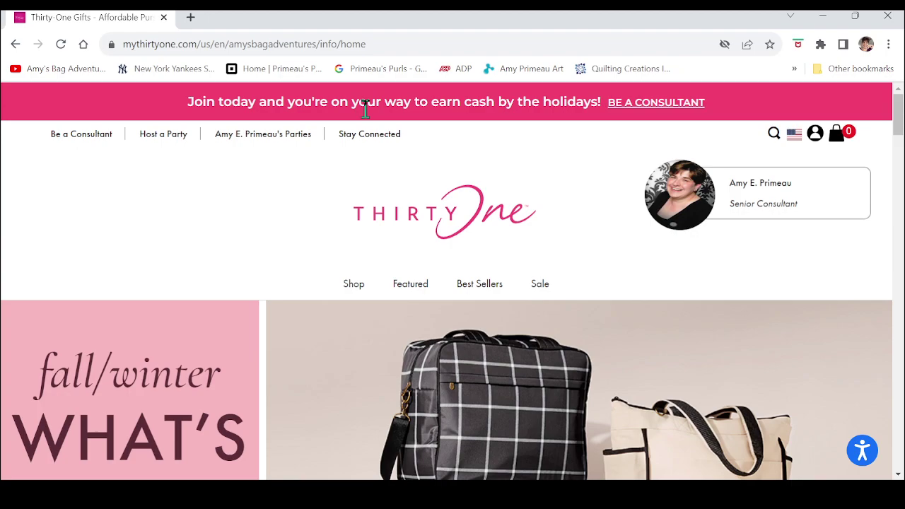
Open the consultant's parties page and start shopping through the Feels Like Fall Party
click(273, 144)
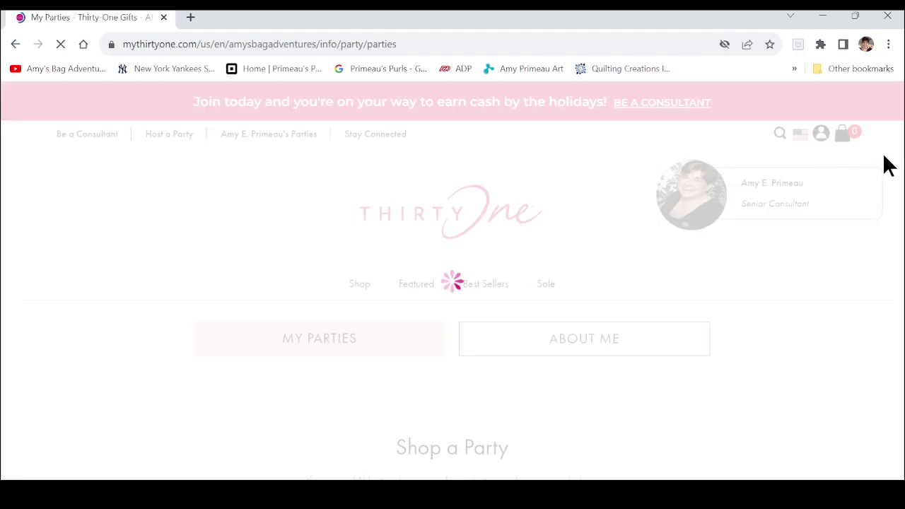
drag(903, 149, 901, 285)
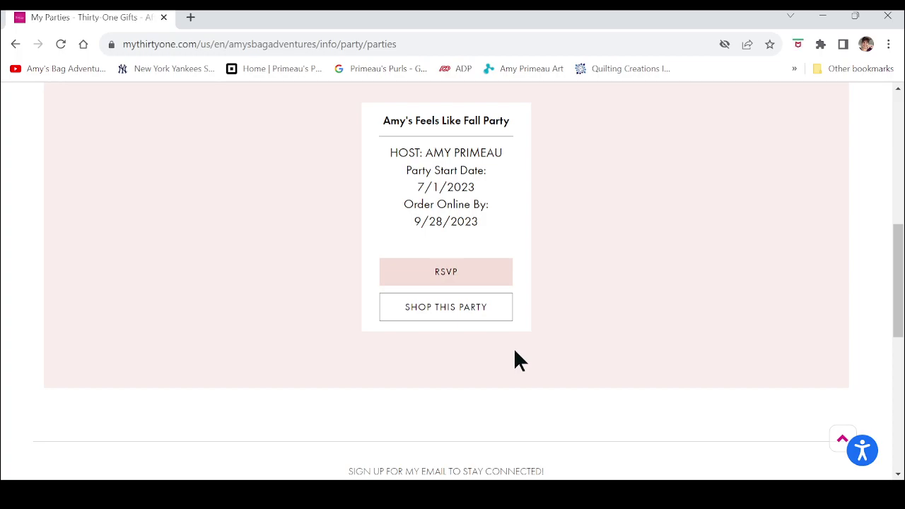
click(469, 311)
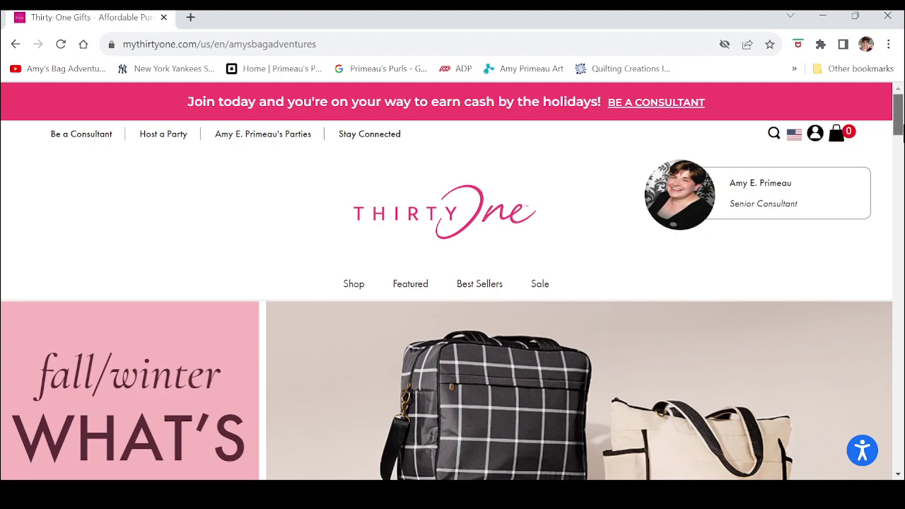
Browse the Shoulder & Tote Bags category and open the Signature Tote in Caramel Smooth Pebble
drag(902, 135, 903, 142)
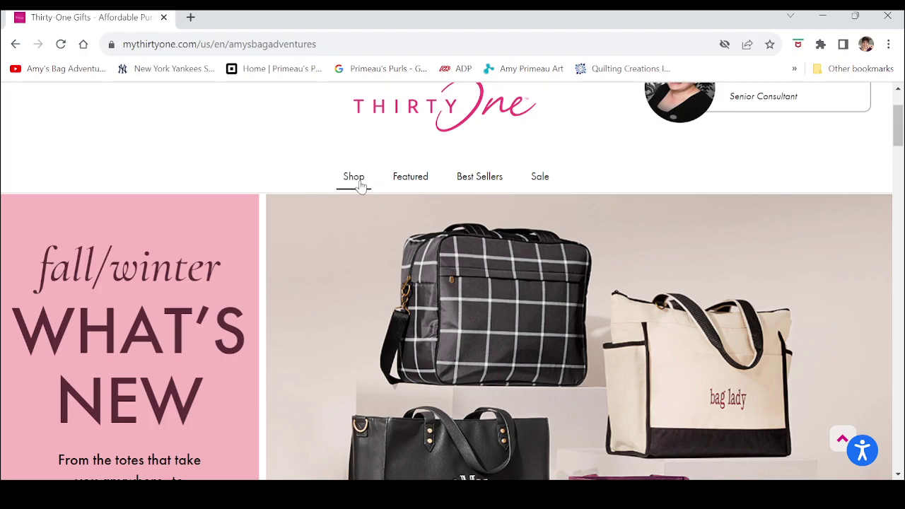
mouse_move(359, 185)
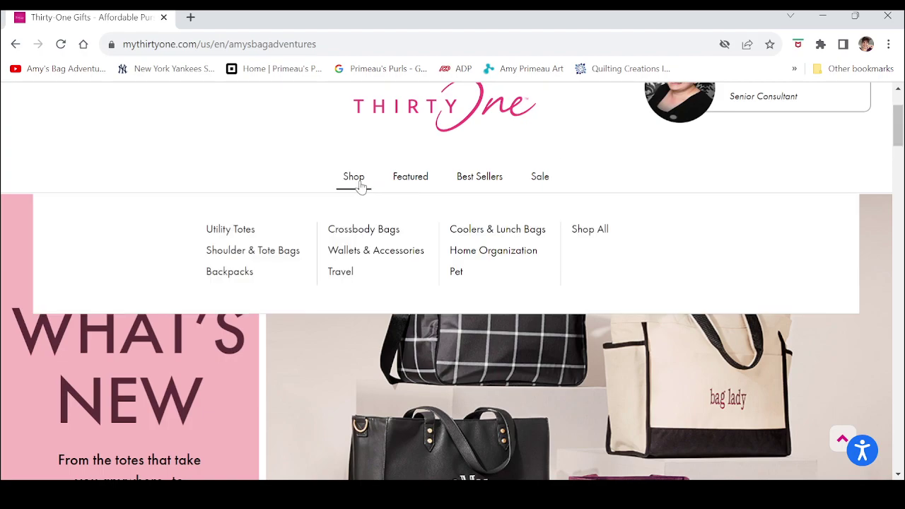
click(216, 252)
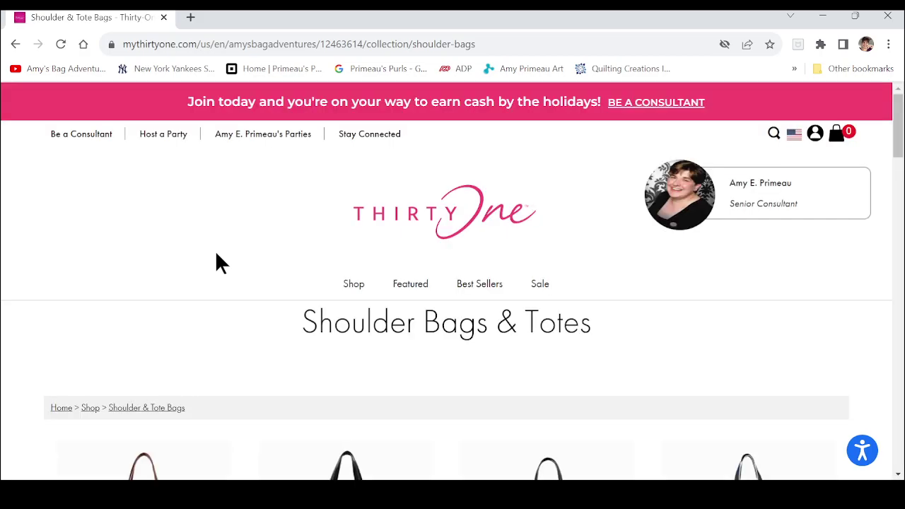
drag(898, 142, 899, 202)
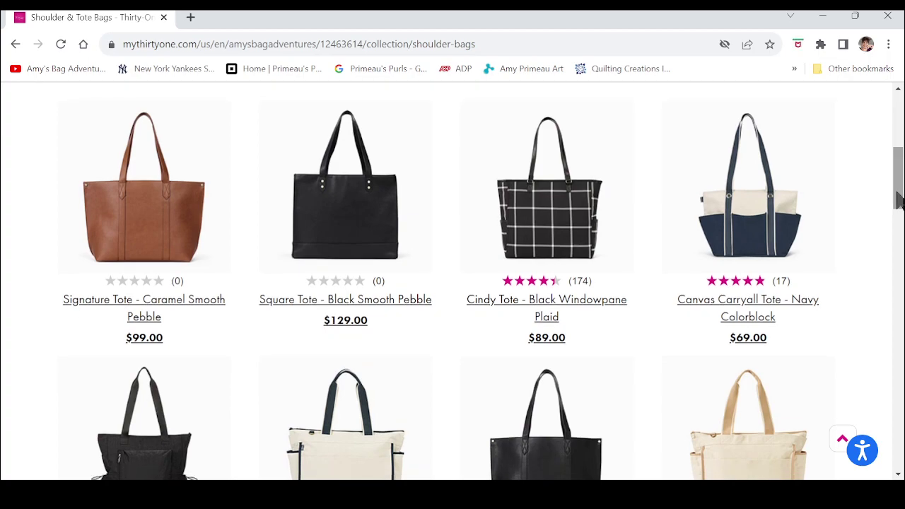
drag(900, 201, 899, 212)
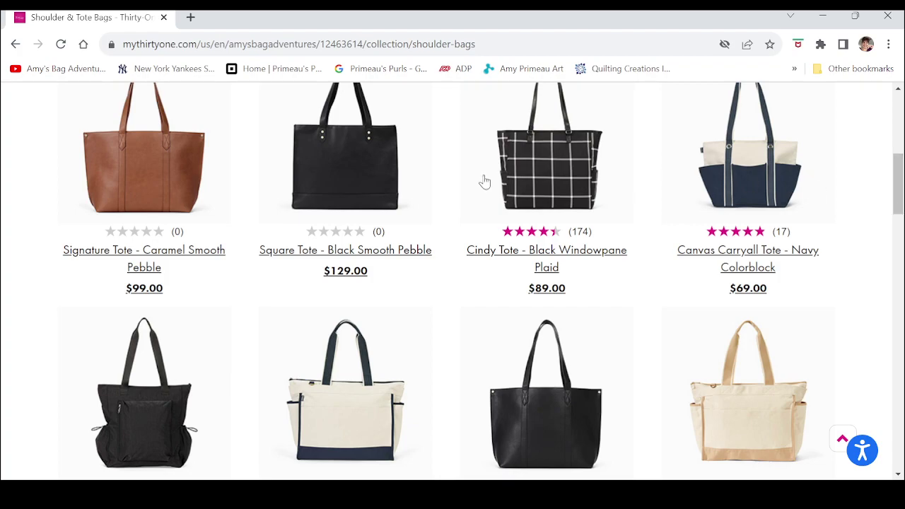
click(210, 256)
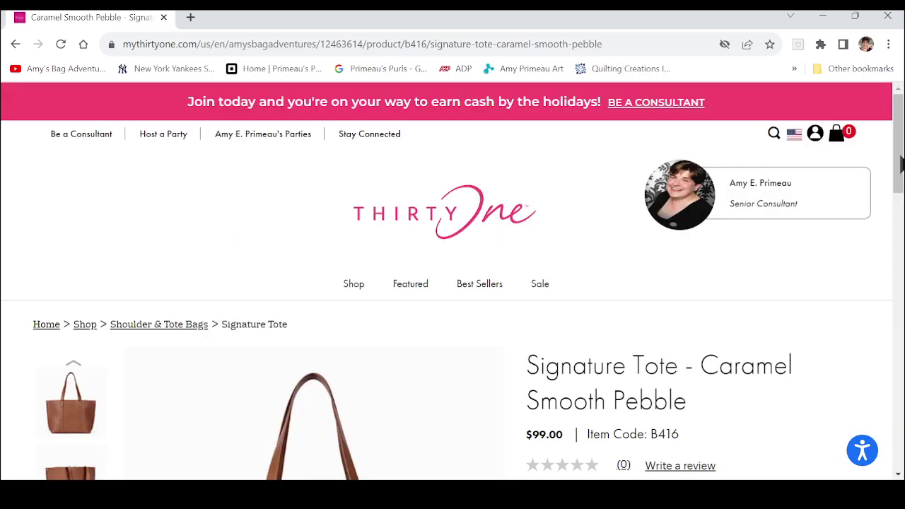
Look over the product page and start personalizing the Caramel Smooth Pebble Signature Tote
drag(902, 163, 901, 240)
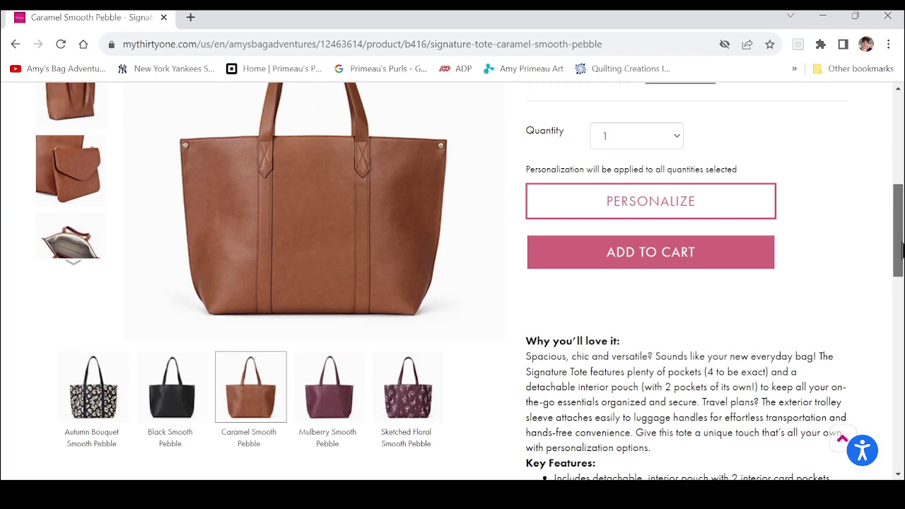
scroll(201, 364, up, 1)
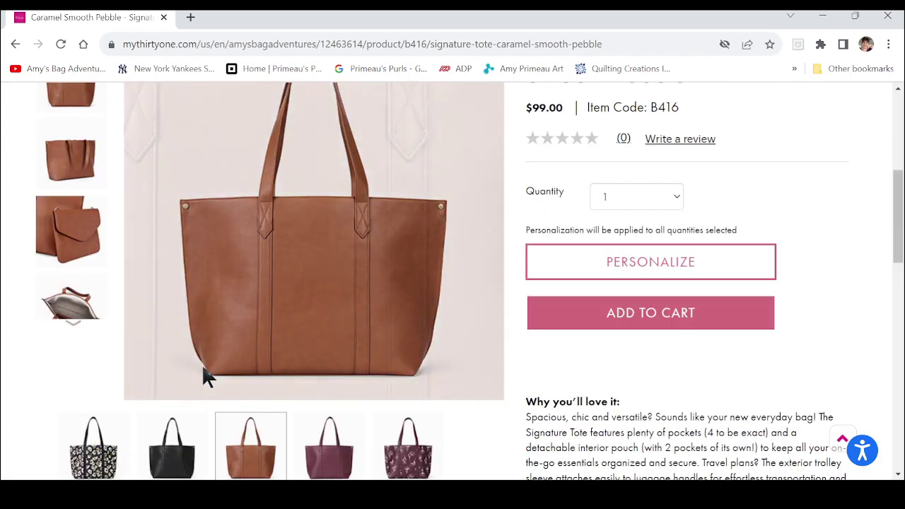
click(601, 275)
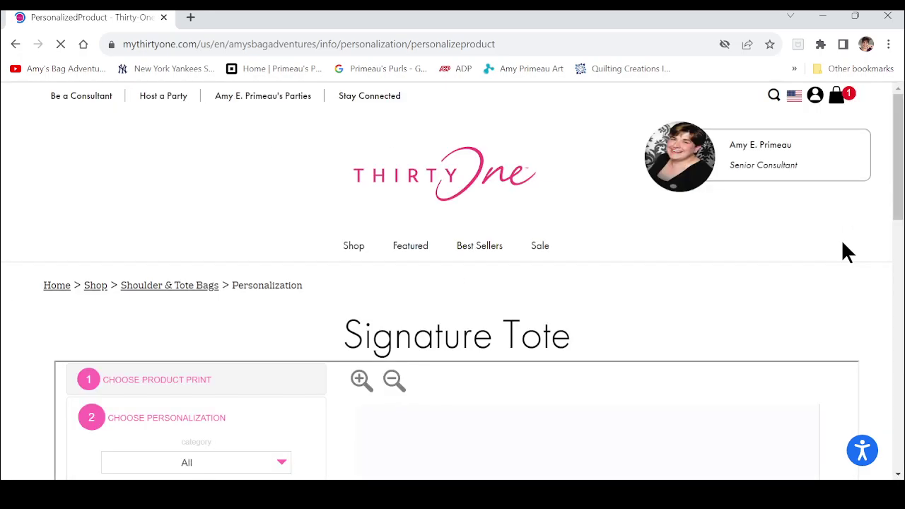
Apply the Embellished single-initial design to the tote and review the personalization options
drag(902, 174, 902, 302)
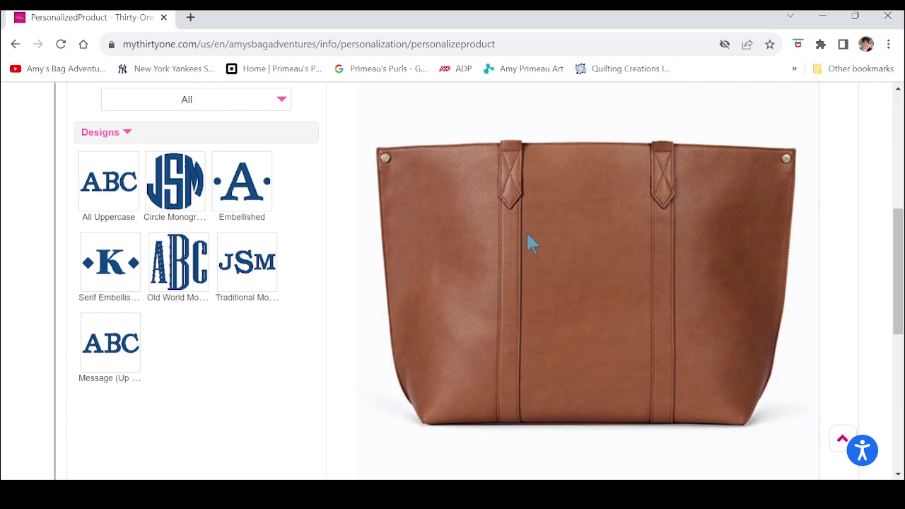
click(237, 191)
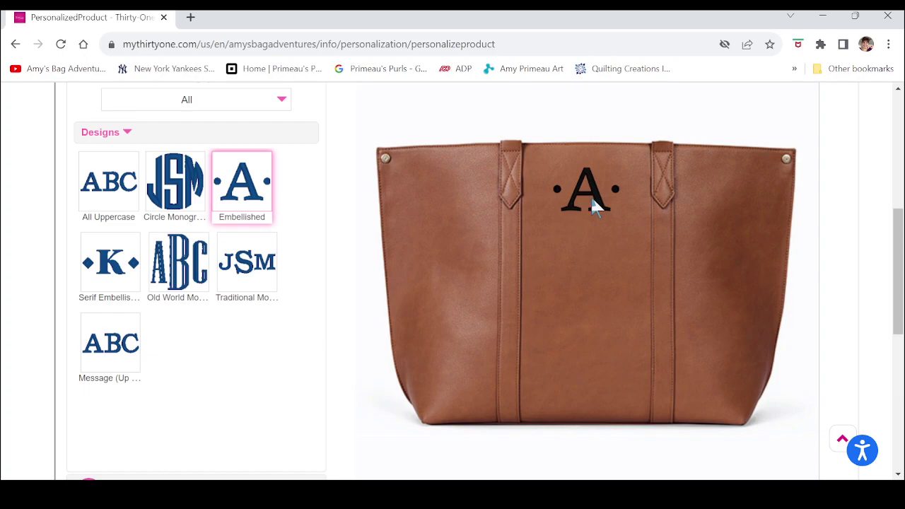
scroll(901, 217, up, 2)
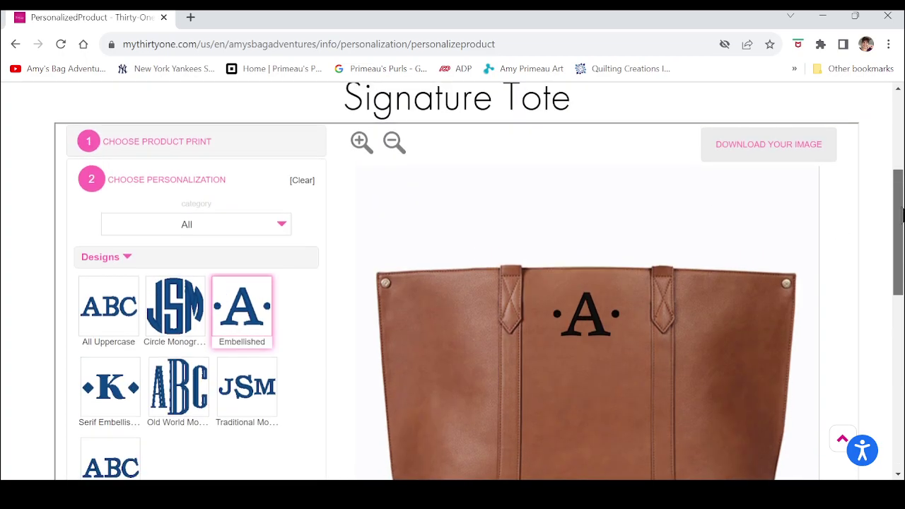
drag(902, 217, 902, 239)
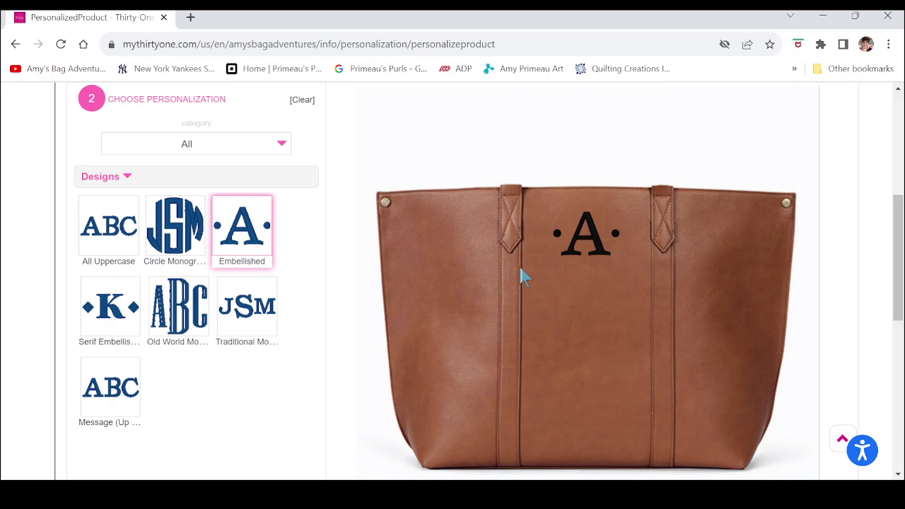
Preview the All Uppercase, Circle Monogram, Embellished, Serif Embellished, Old World Monogram, Traditional Monogram and Message designs on the tote, one after another
click(116, 226)
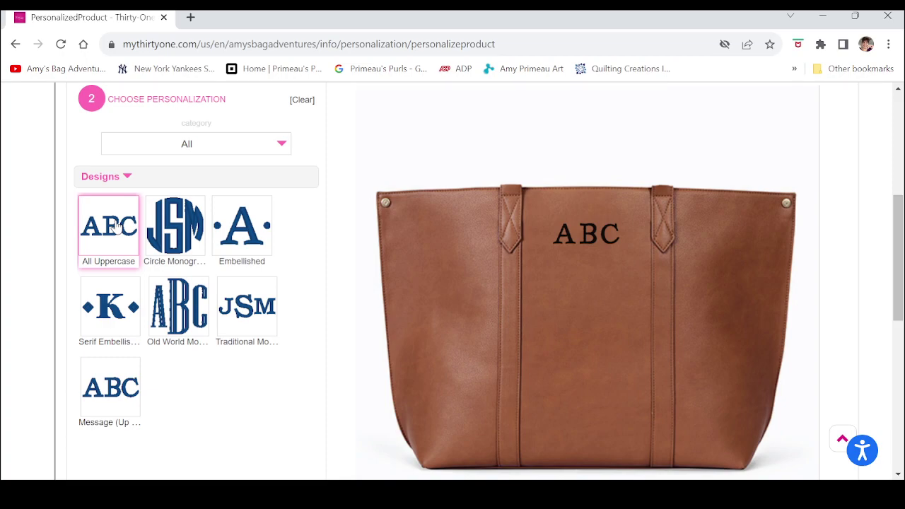
click(171, 227)
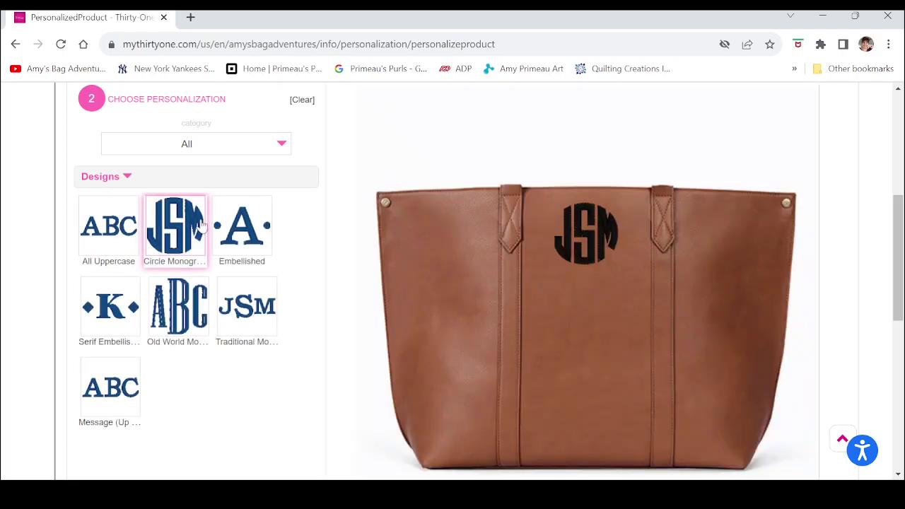
click(241, 226)
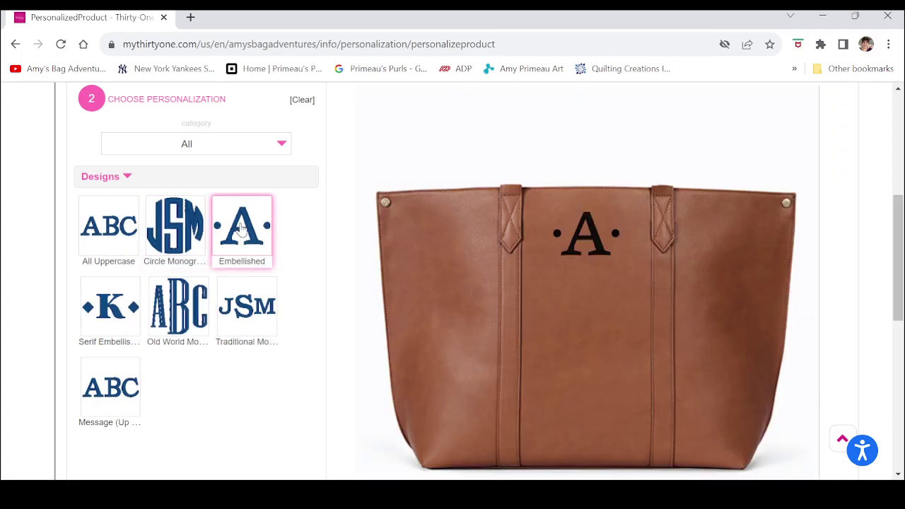
click(103, 334)
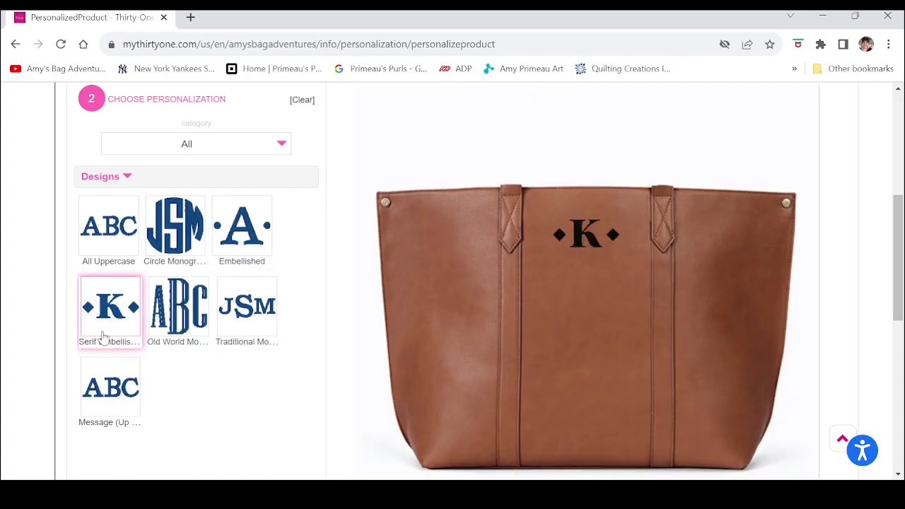
click(185, 300)
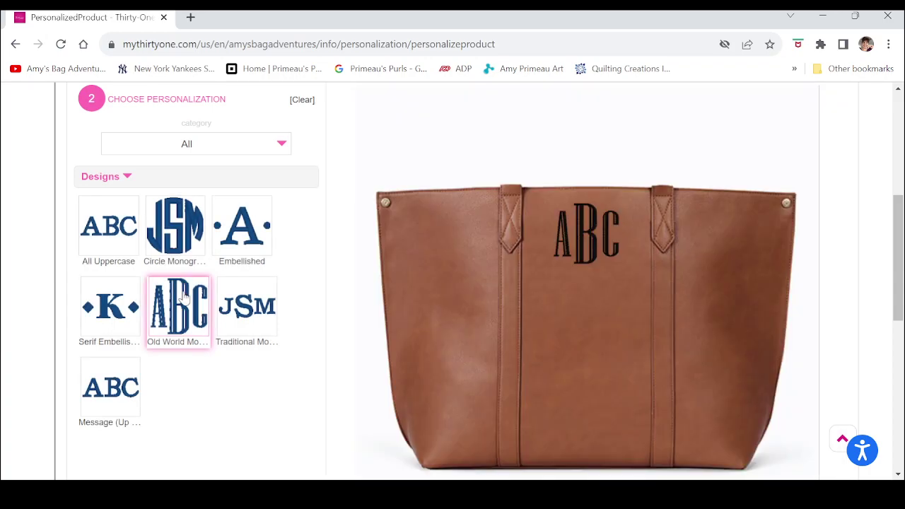
click(265, 299)
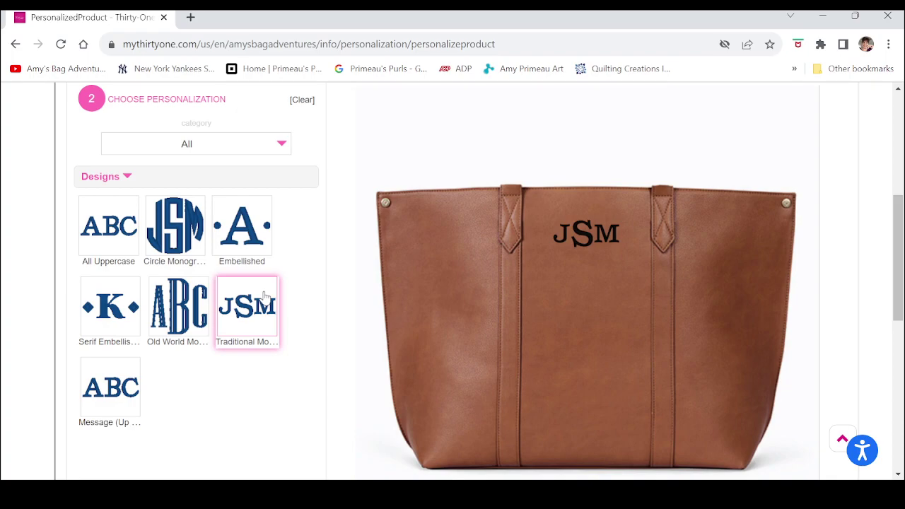
click(109, 391)
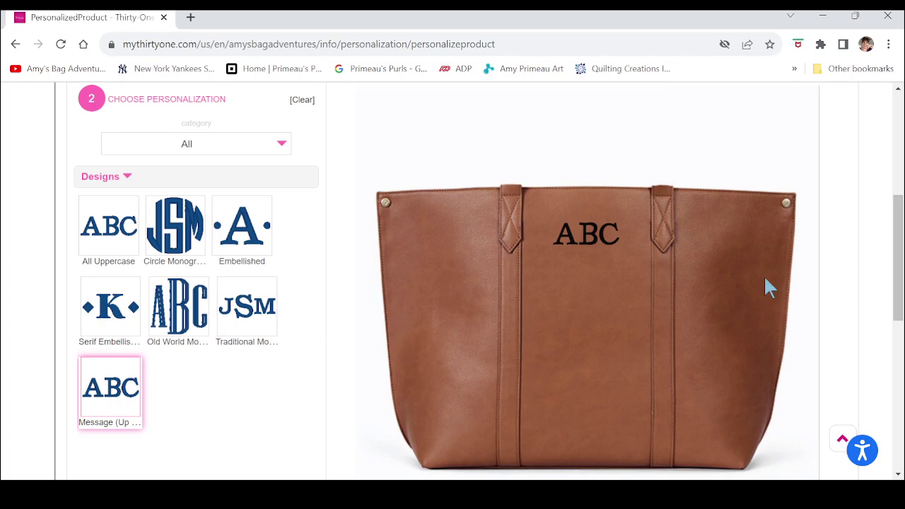
Apply the All Uppercase design to the tote and set its personalization text to AEP
click(107, 226)
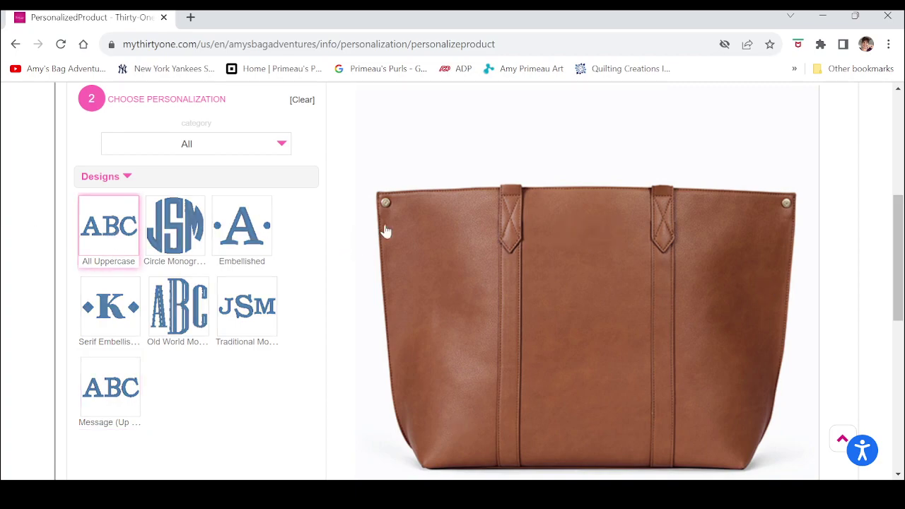
drag(901, 251, 899, 278)
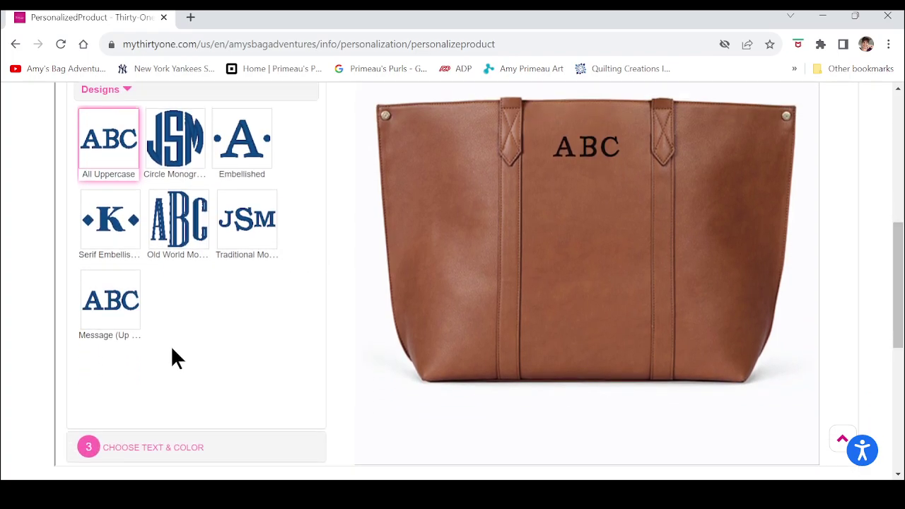
click(162, 456)
drag(902, 244, 902, 230)
click(127, 141)
text(AEP)
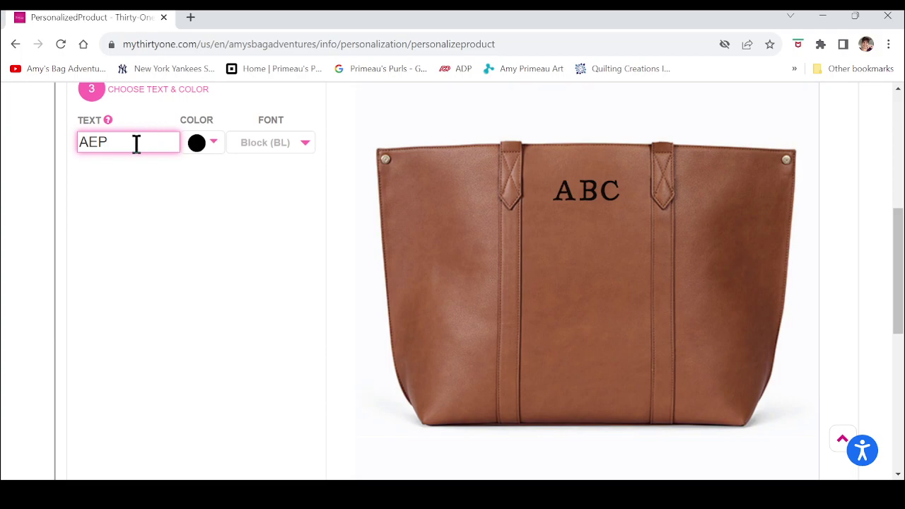
Open the text color choices and try APE as the tote's personalization text
click(214, 144)
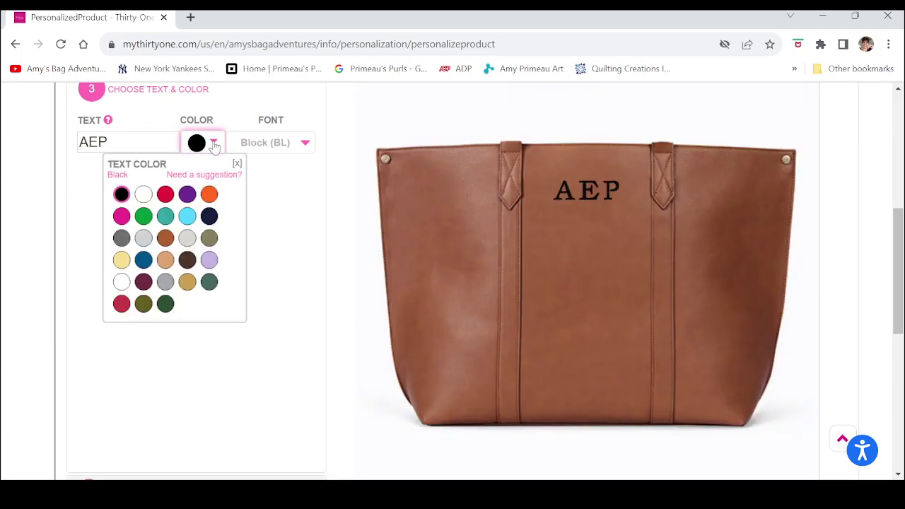
click(133, 144)
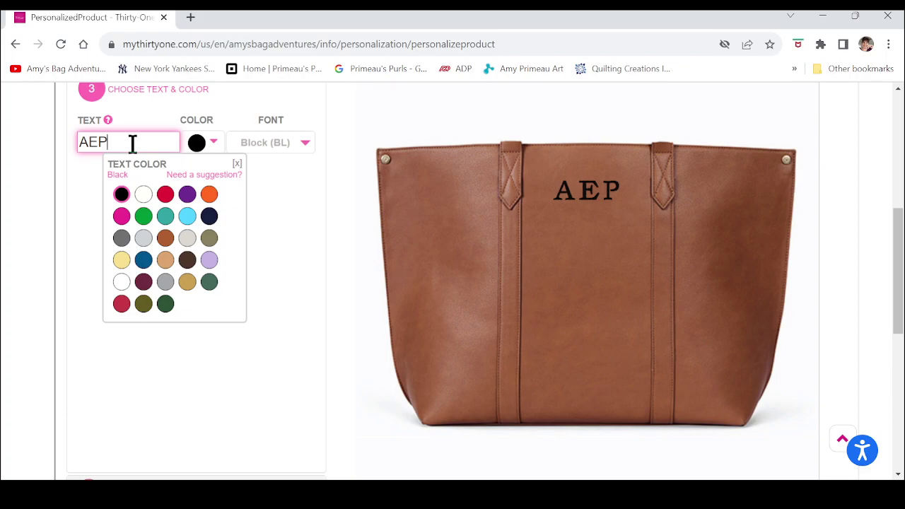
double_click(132, 143)
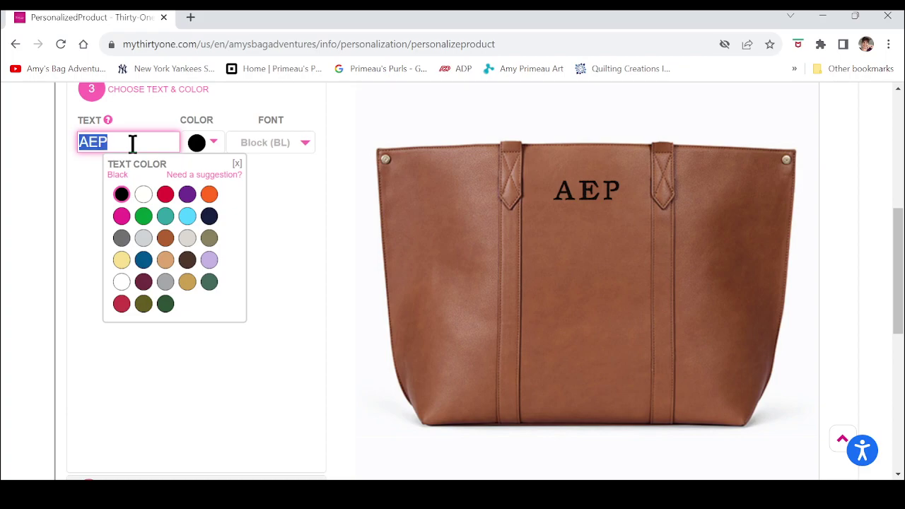
key(BackSpace)
text(AO)
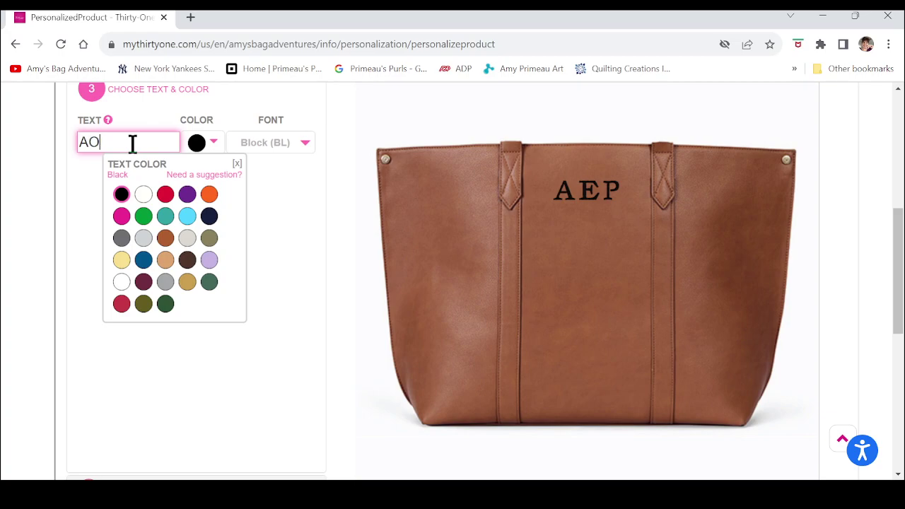
key(BackSpace)
text(PE)
click(297, 301)
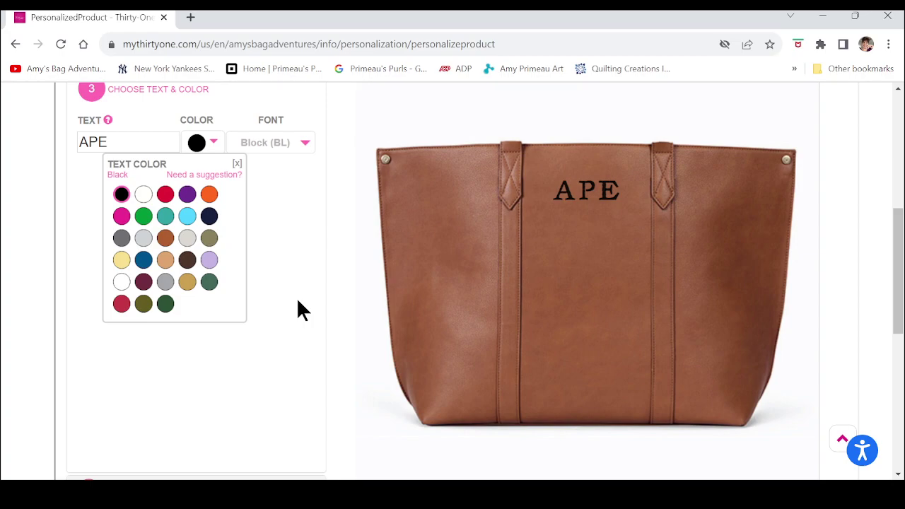
Set the personalization text back to AEP and change its color to dark brown
double_click(147, 141)
key(BackSpace)
text(AEp)
key(BackSpace)
text(P)
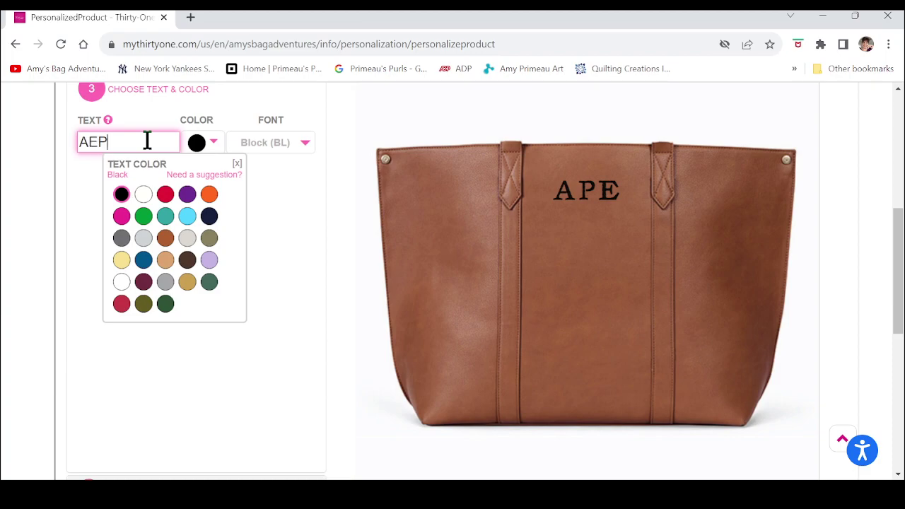
click(263, 267)
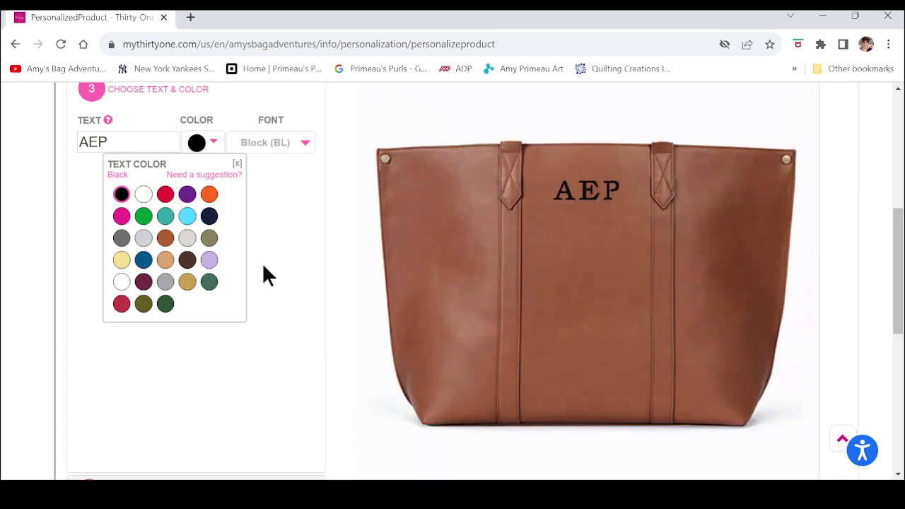
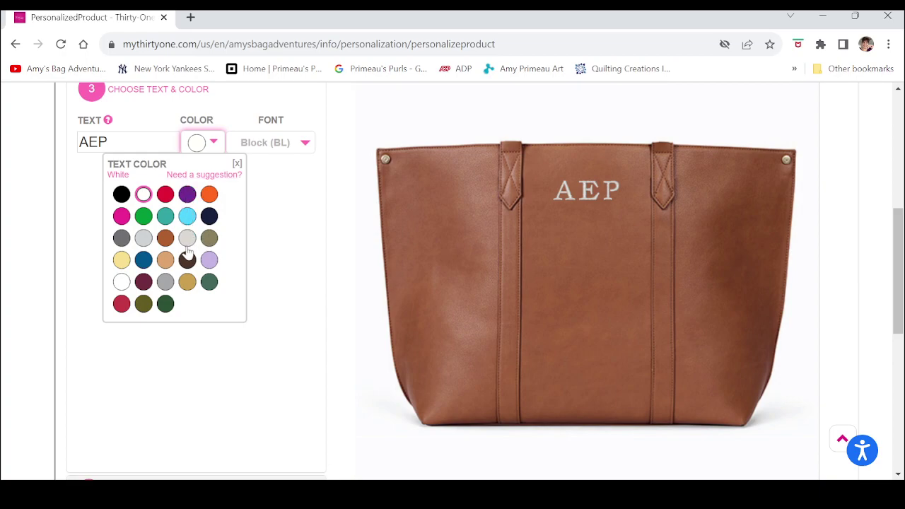
click(187, 259)
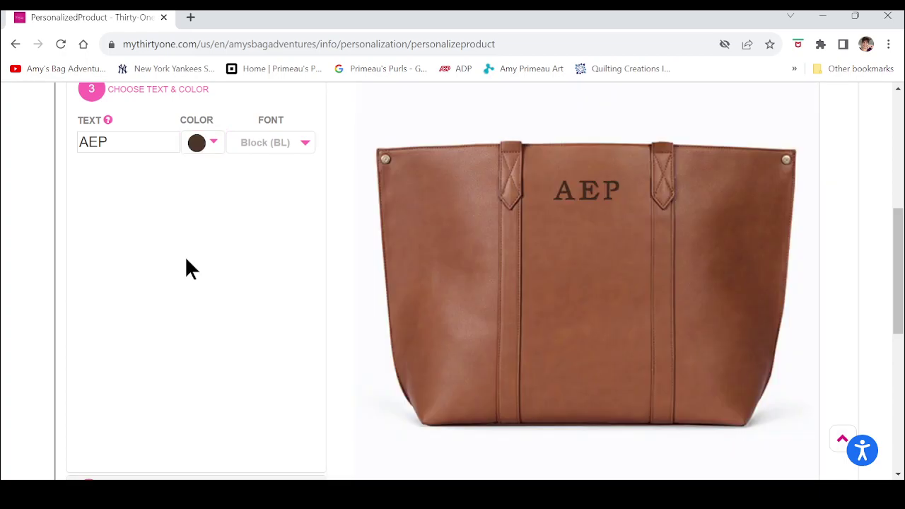
Try Deep Red and blue as the text color of the AEP personalization, ending on blue
click(213, 144)
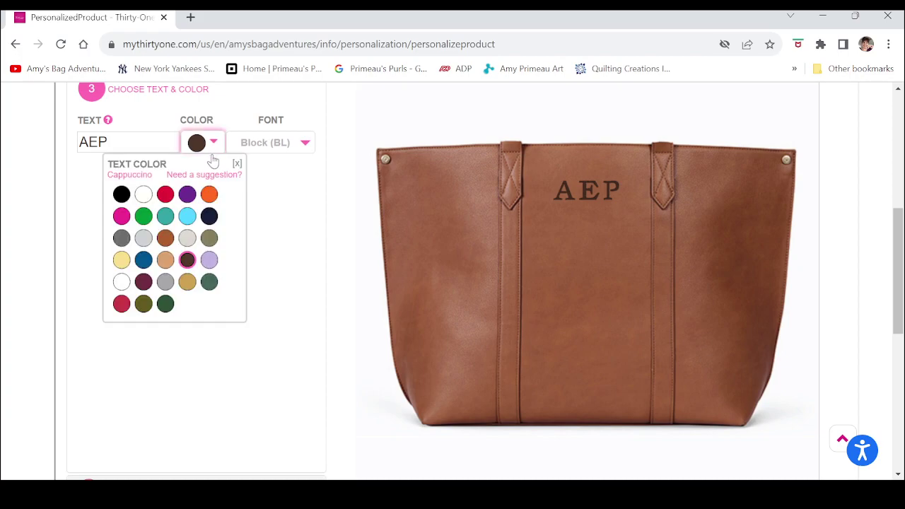
click(121, 304)
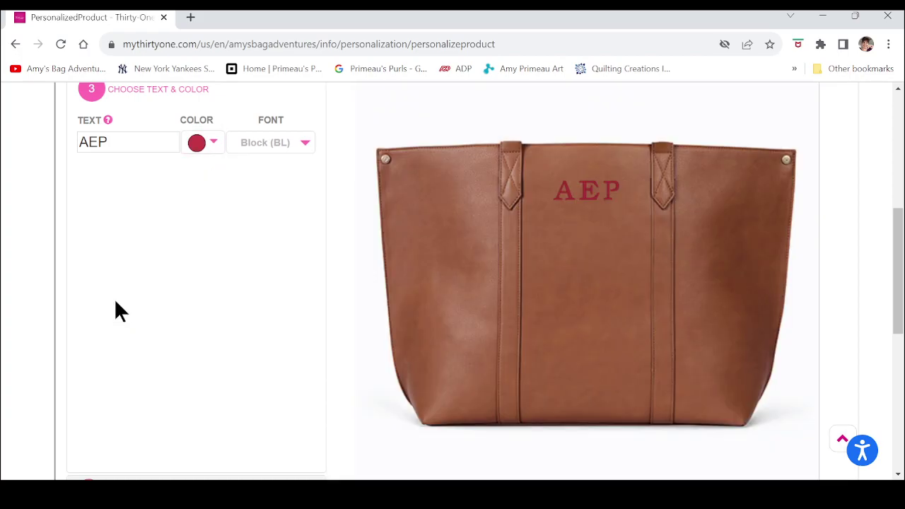
click(215, 142)
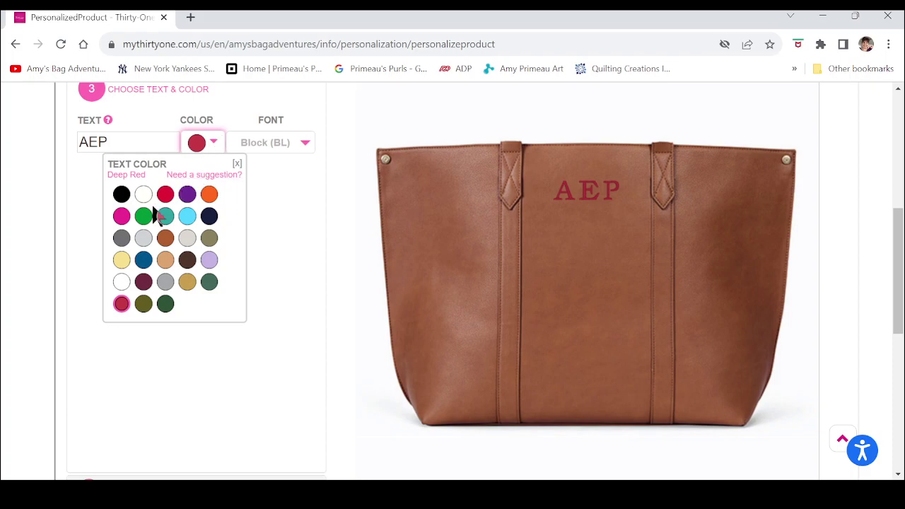
click(141, 265)
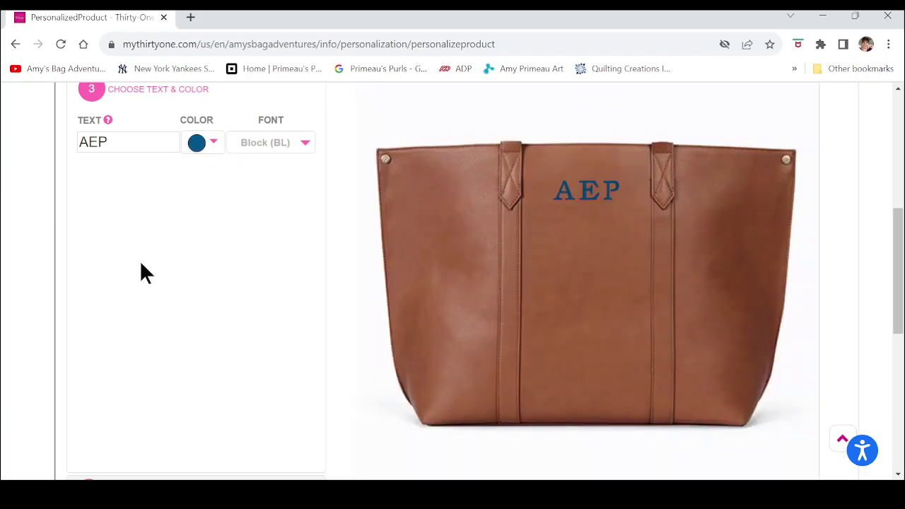
Try the Block, Curled, Script and Blackboard fonts on the AEP personalization, one after another
click(312, 140)
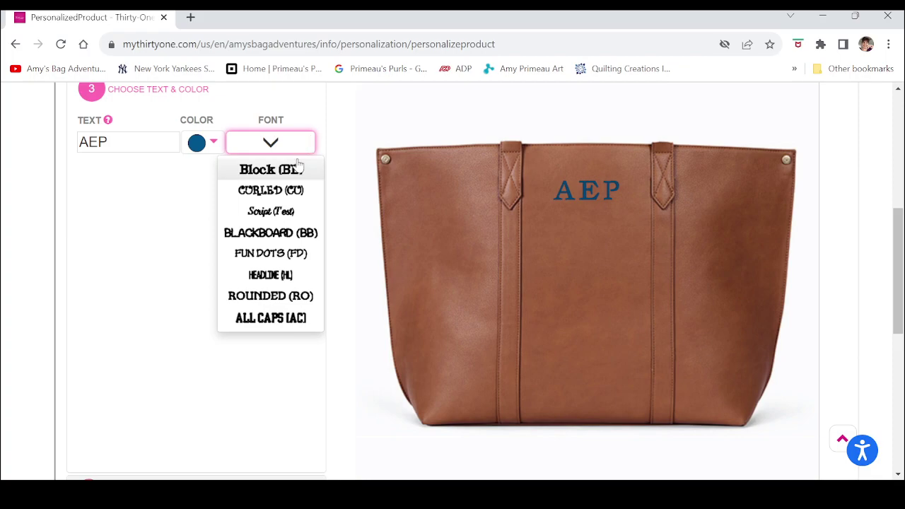
click(298, 168)
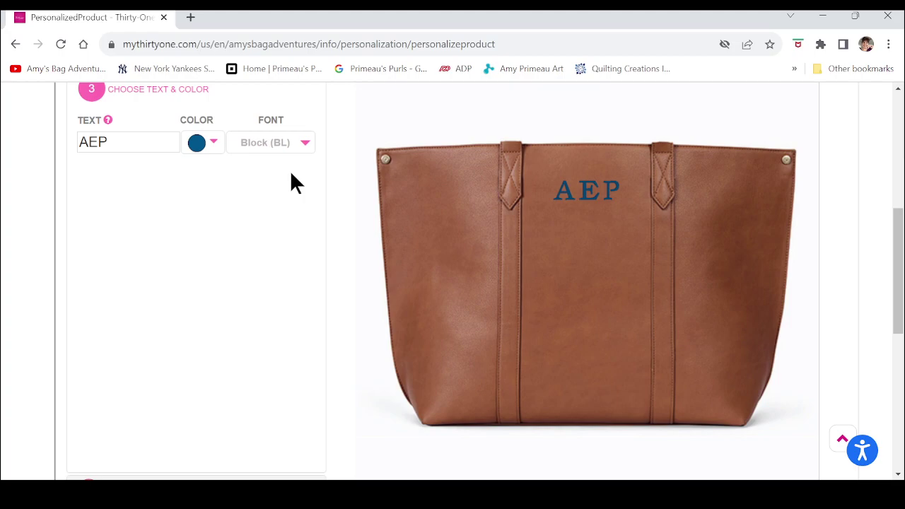
click(301, 142)
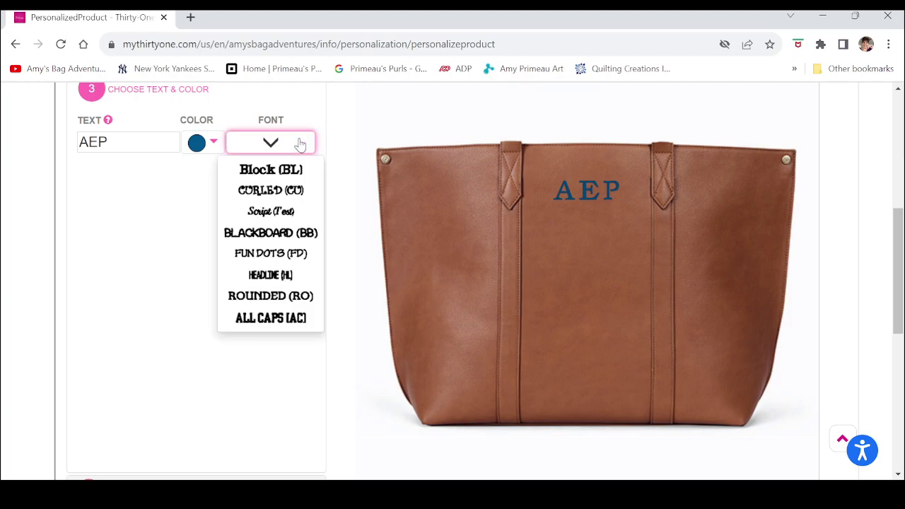
click(279, 189)
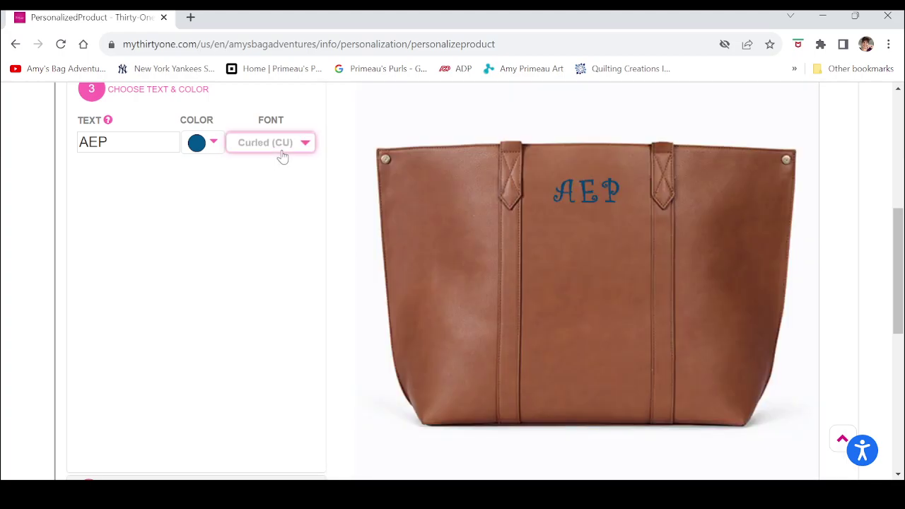
click(282, 157)
click(272, 210)
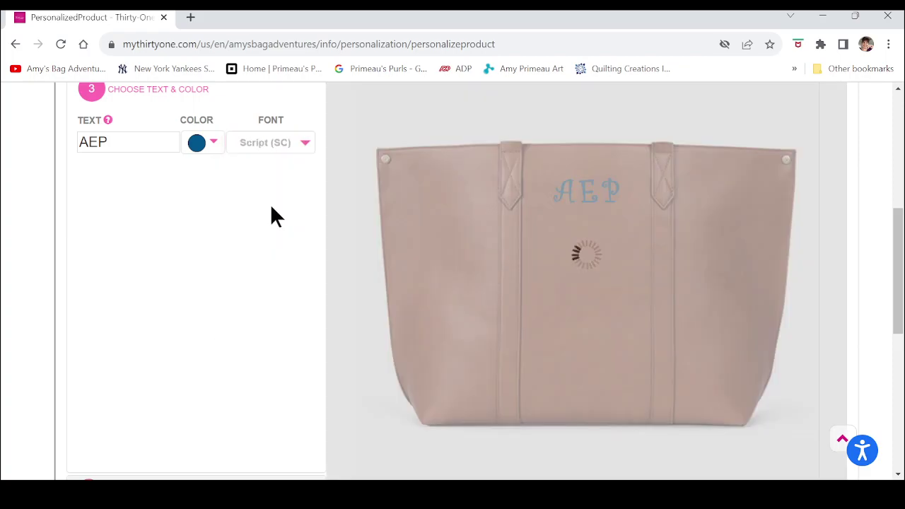
click(285, 145)
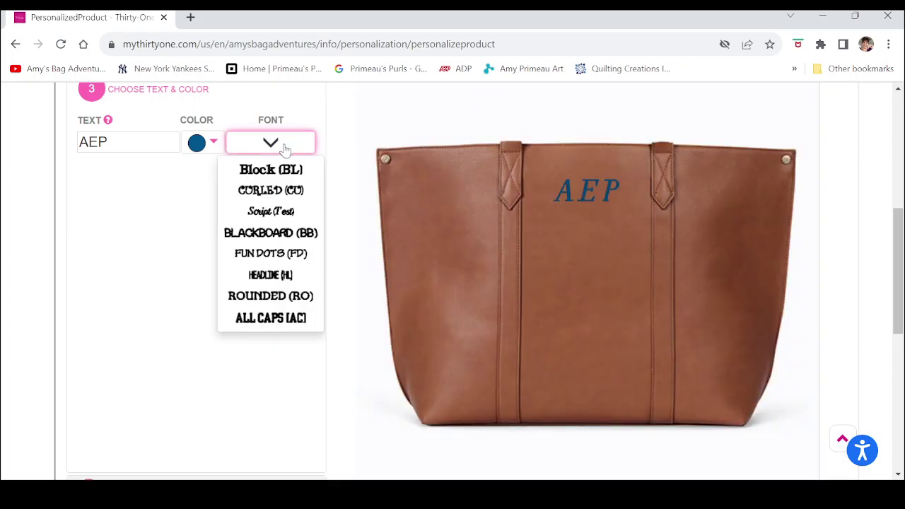
click(275, 233)
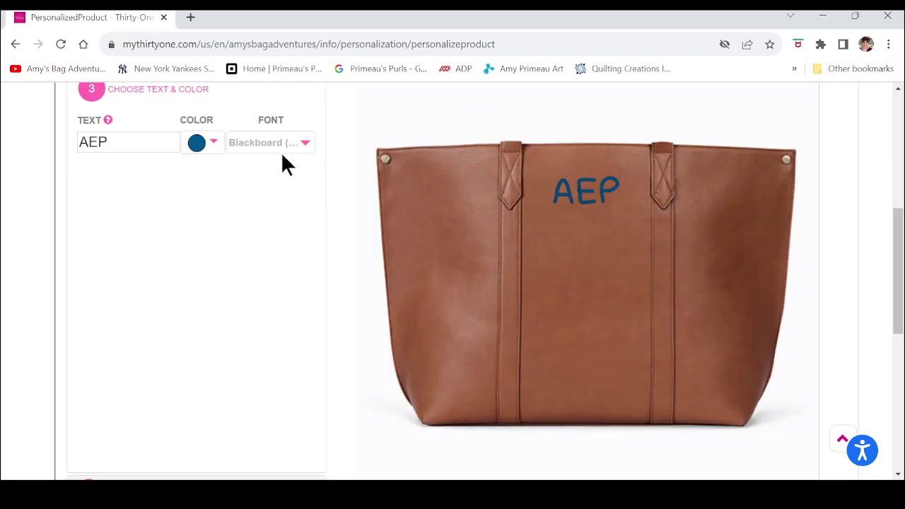
Compare the Fun Dots and Headline fonts on the AEP text, and try Rounded and ALL CAPS as well
click(280, 147)
click(273, 253)
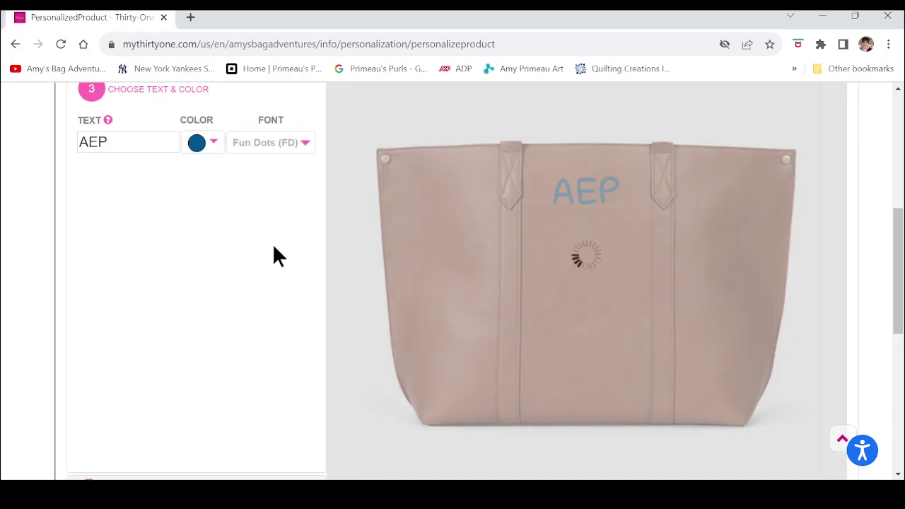
click(280, 151)
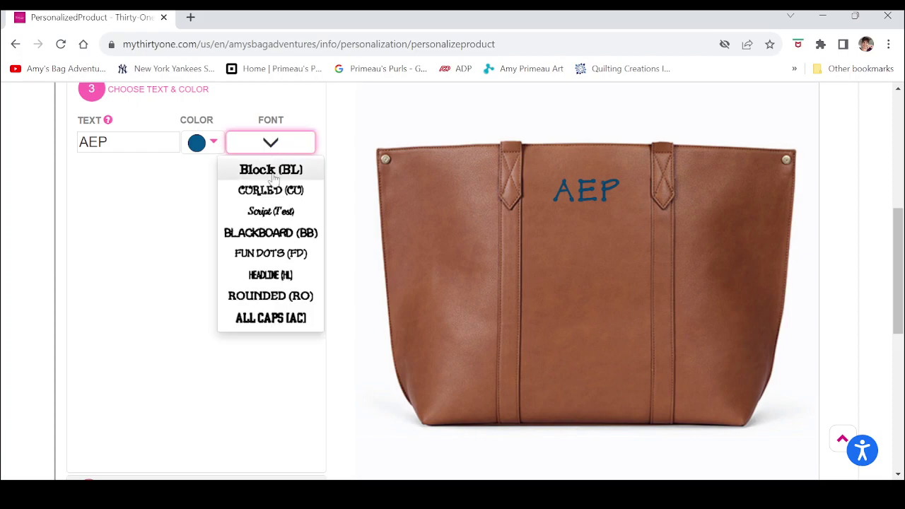
click(276, 274)
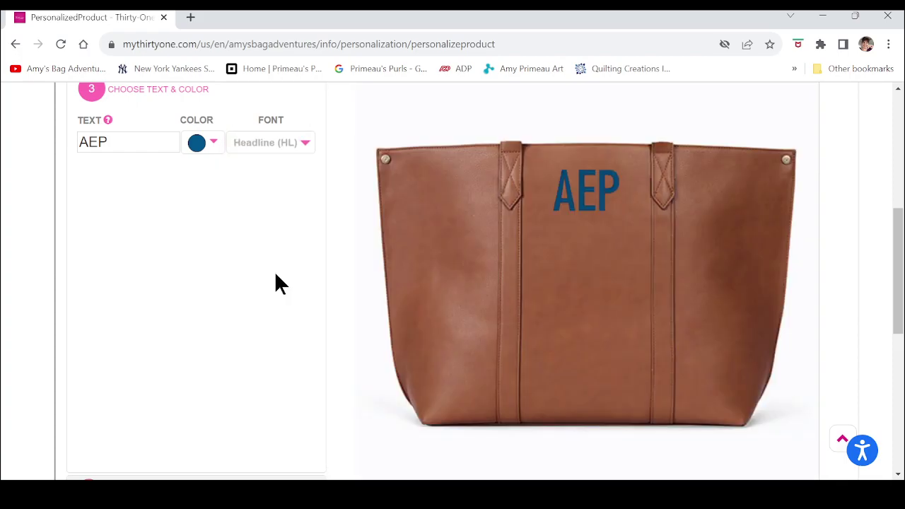
click(273, 145)
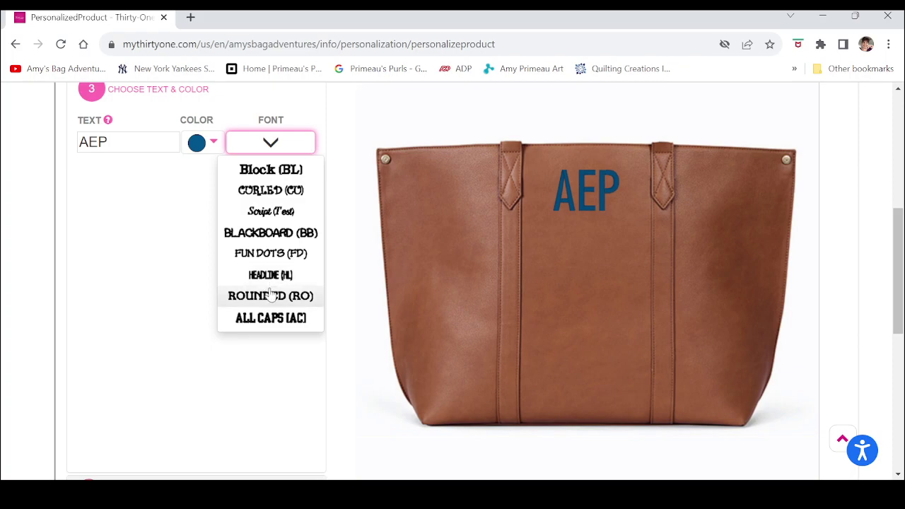
click(271, 253)
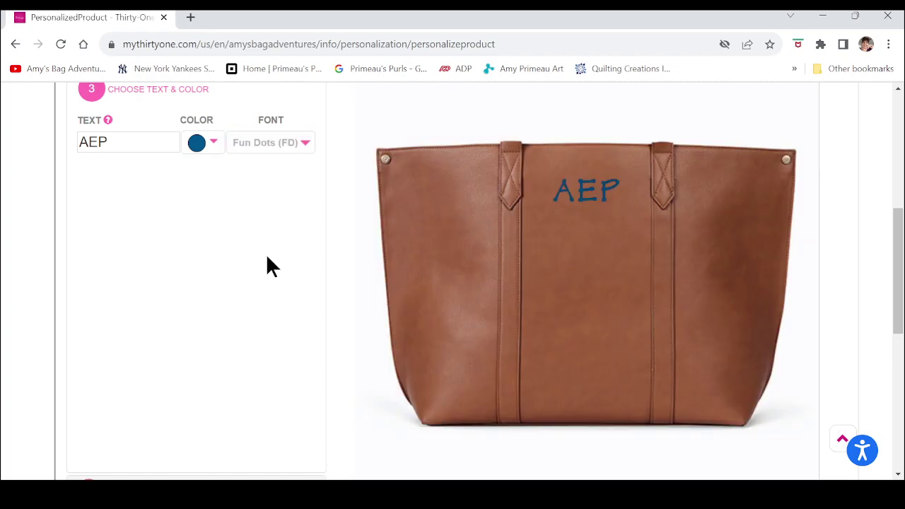
click(271, 149)
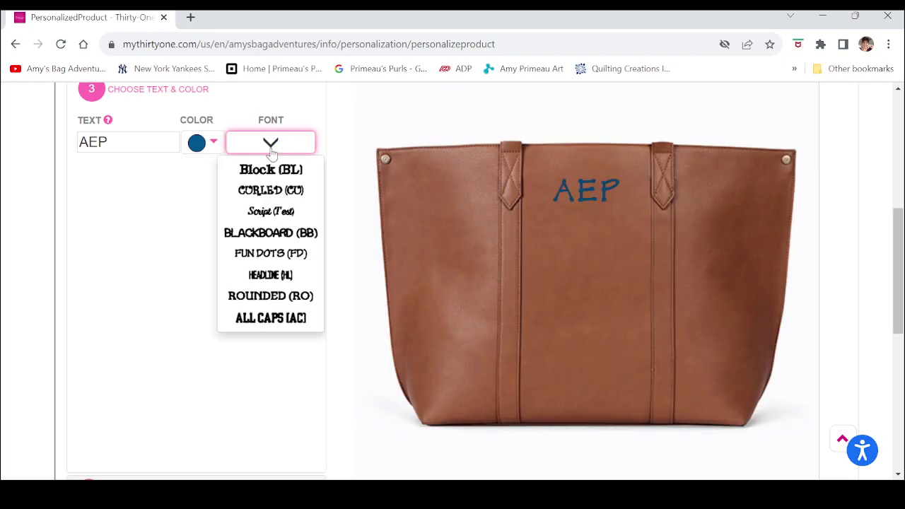
click(269, 274)
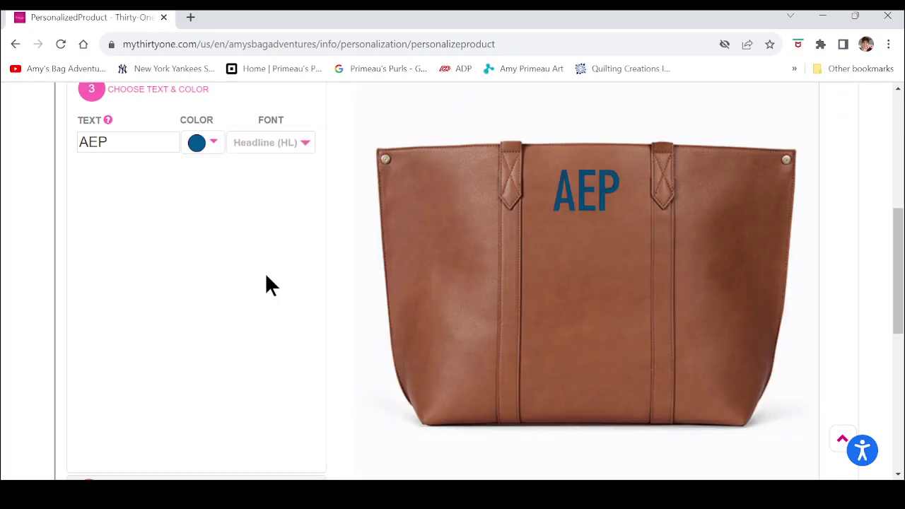
click(291, 148)
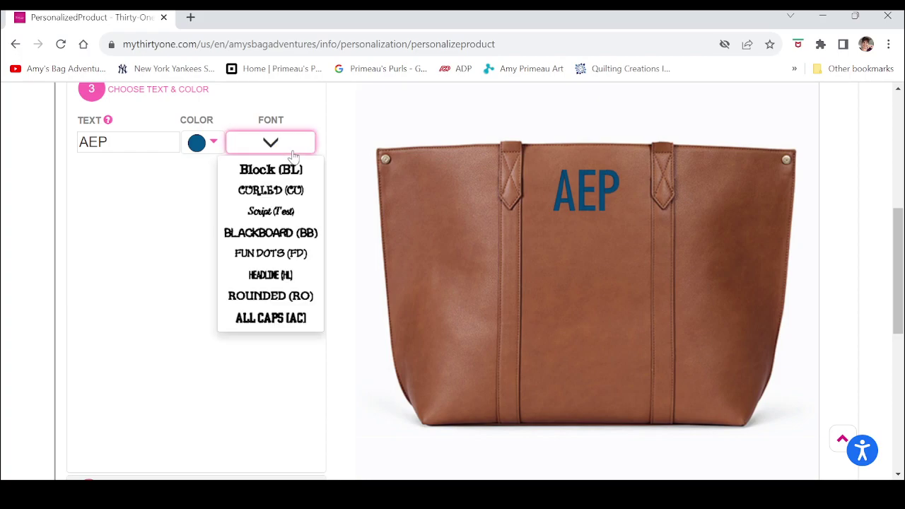
click(271, 296)
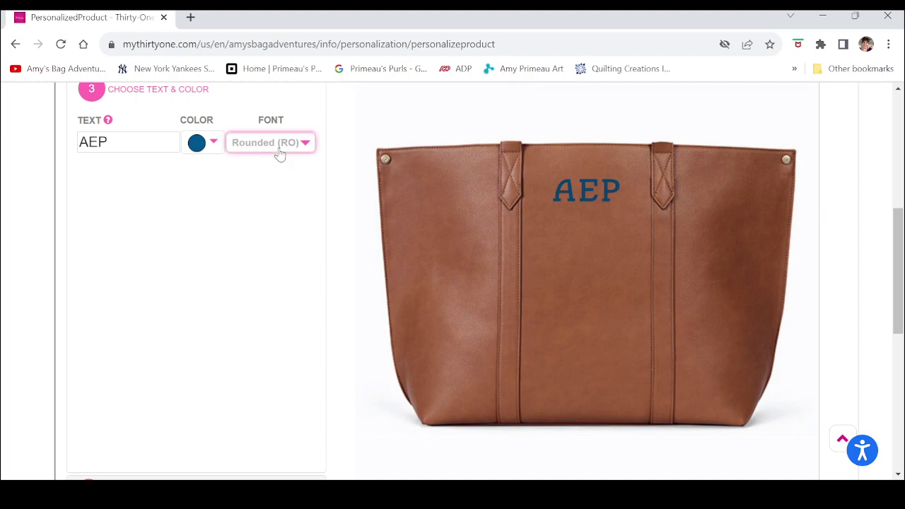
click(279, 148)
click(276, 319)
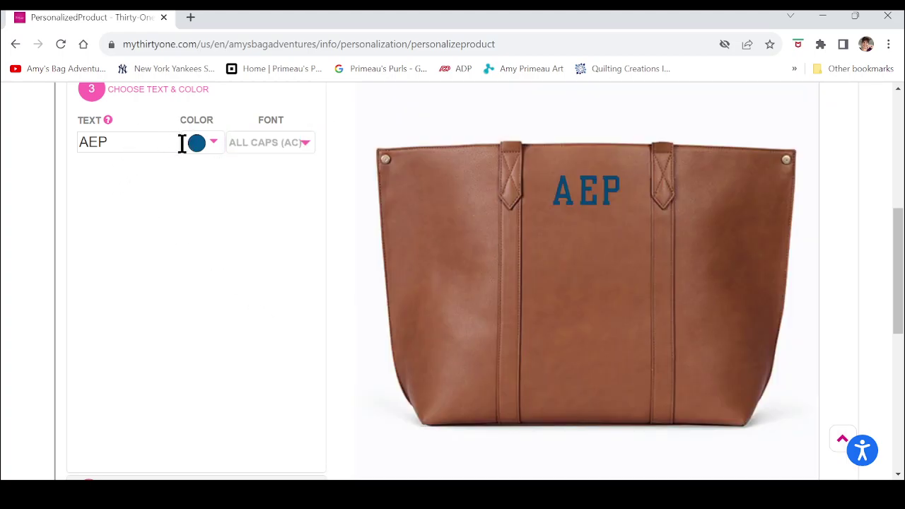
Apply the Old World Monogram design to the tote and set its personalization text to APE
drag(899, 239, 900, 219)
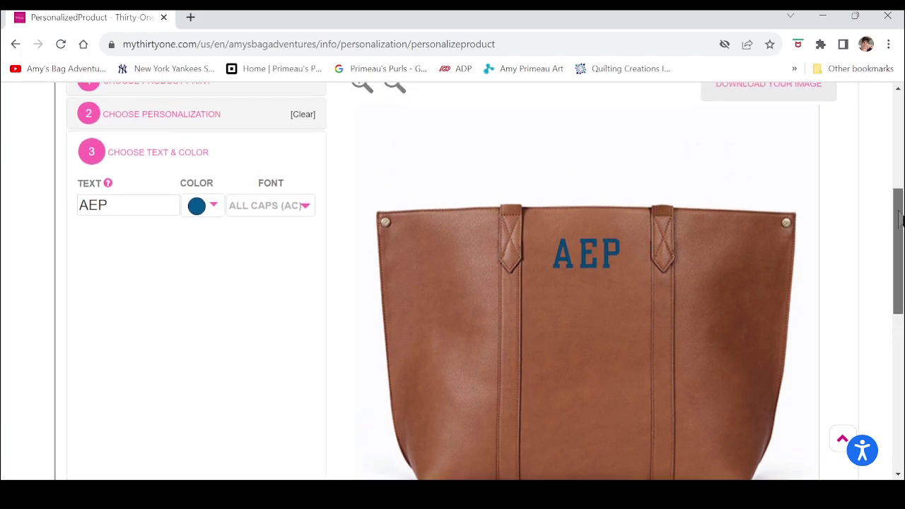
click(253, 127)
click(188, 329)
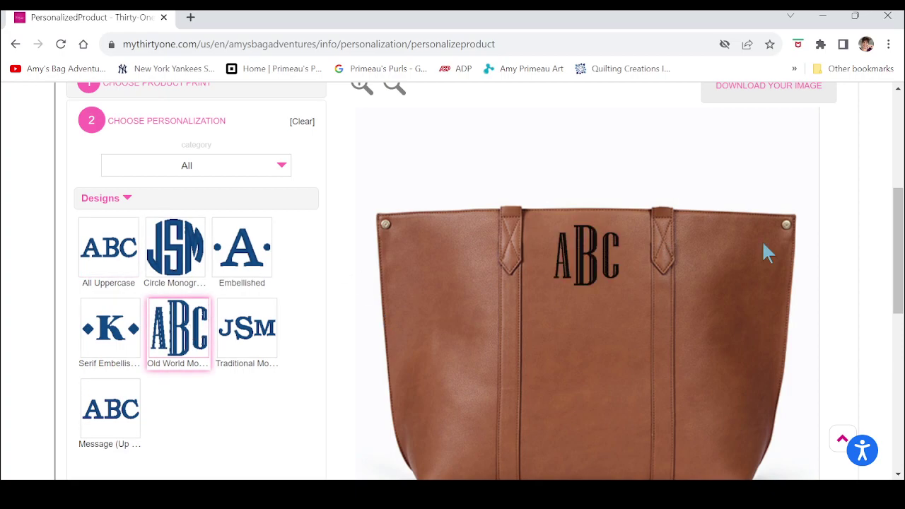
drag(897, 247, 901, 277)
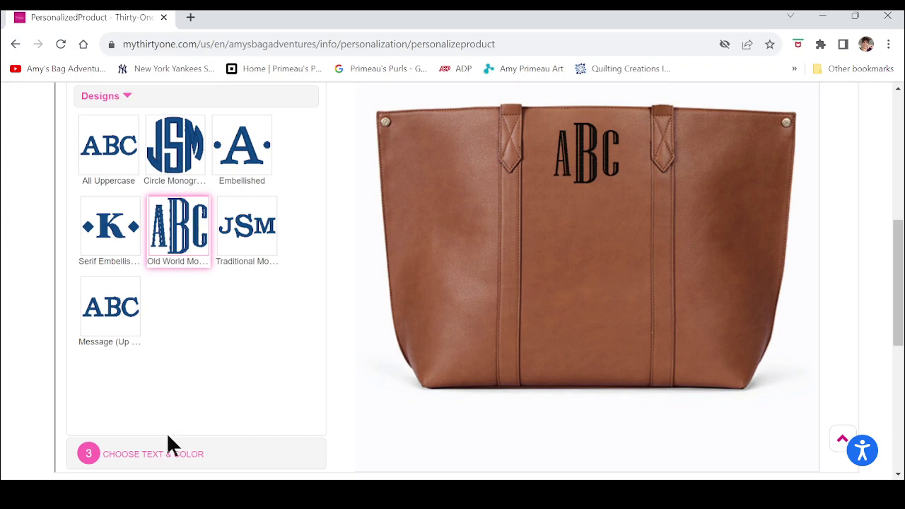
click(167, 465)
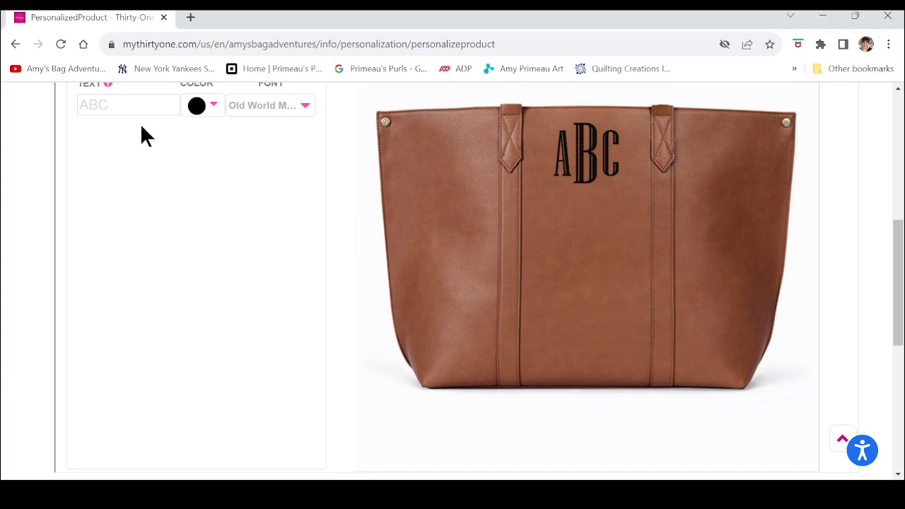
click(135, 101)
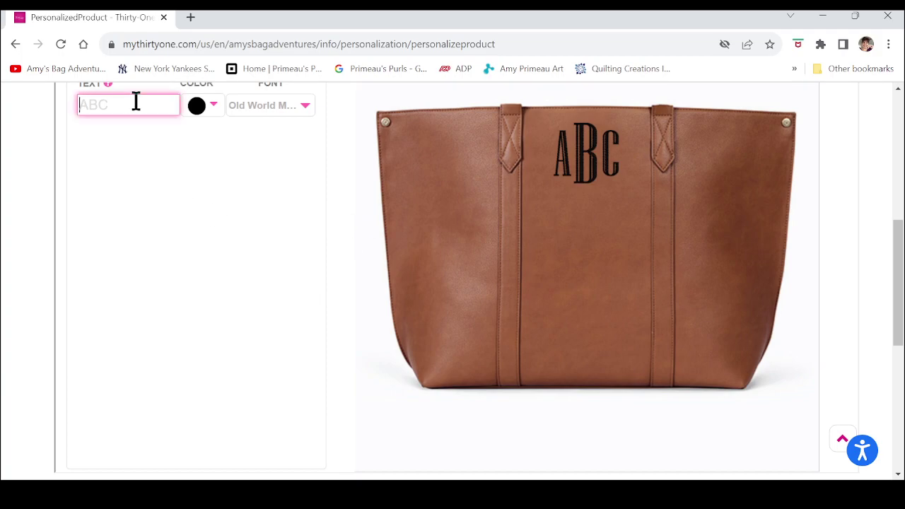
text(APE)
click(176, 196)
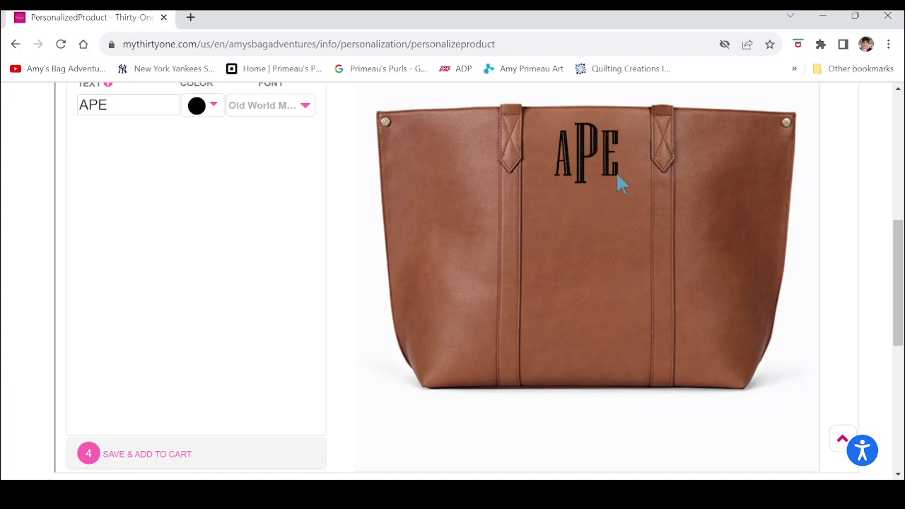
Try Glow In The Dark and light blue as the APE monogram's text color, ending on light blue
click(213, 108)
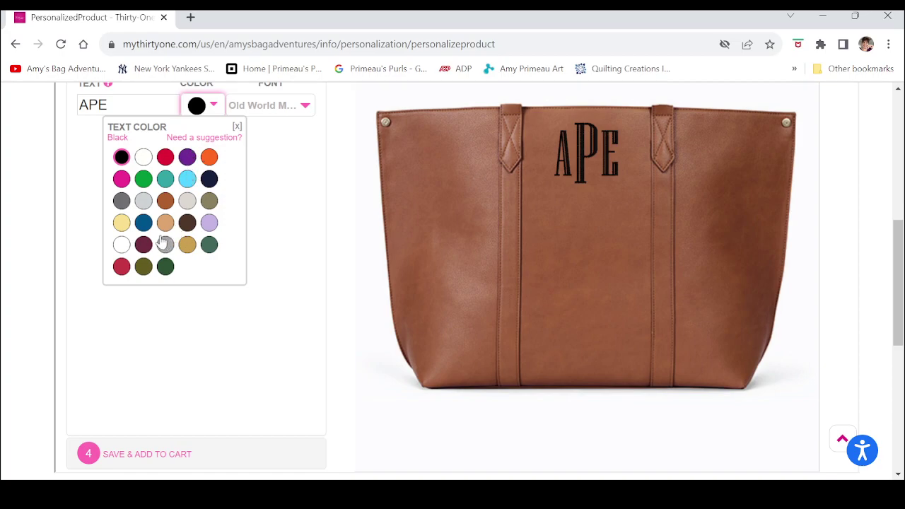
click(121, 246)
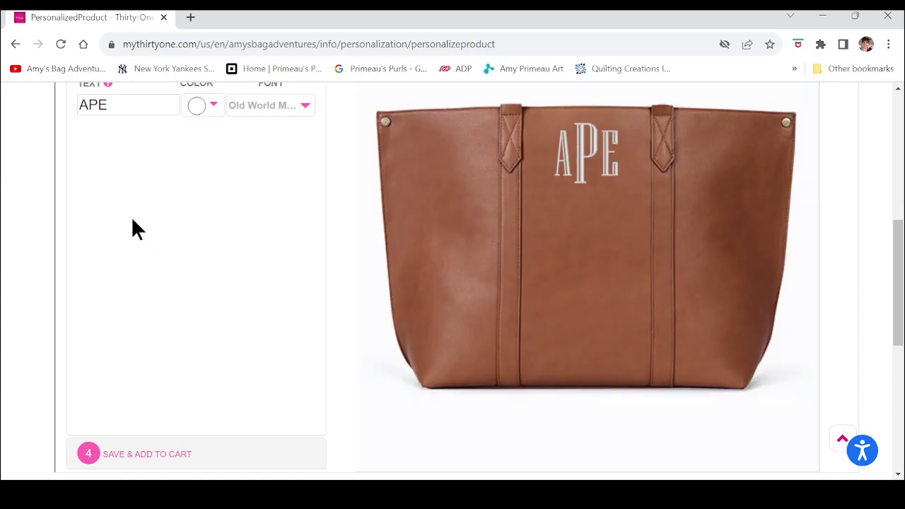
click(200, 106)
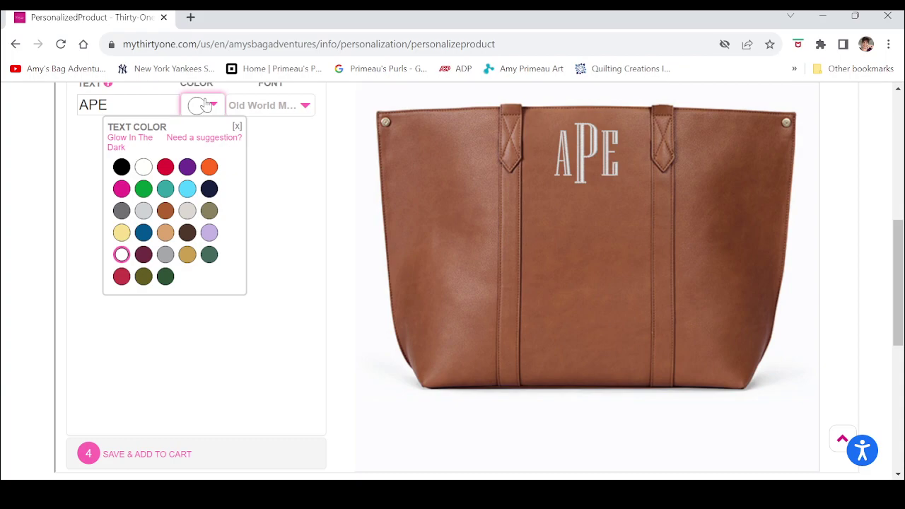
click(184, 193)
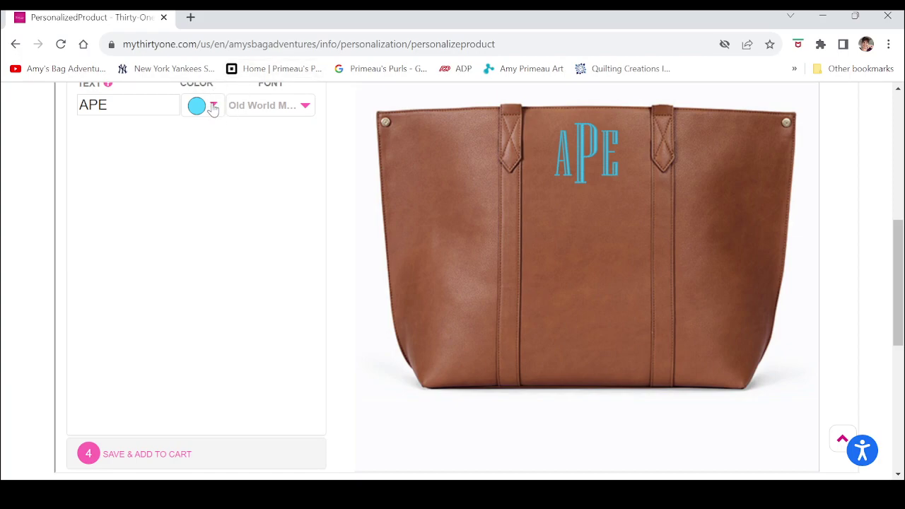
click(258, 112)
Return to the personalization designs and apply the Embellished design to the tote
drag(899, 272, 899, 237)
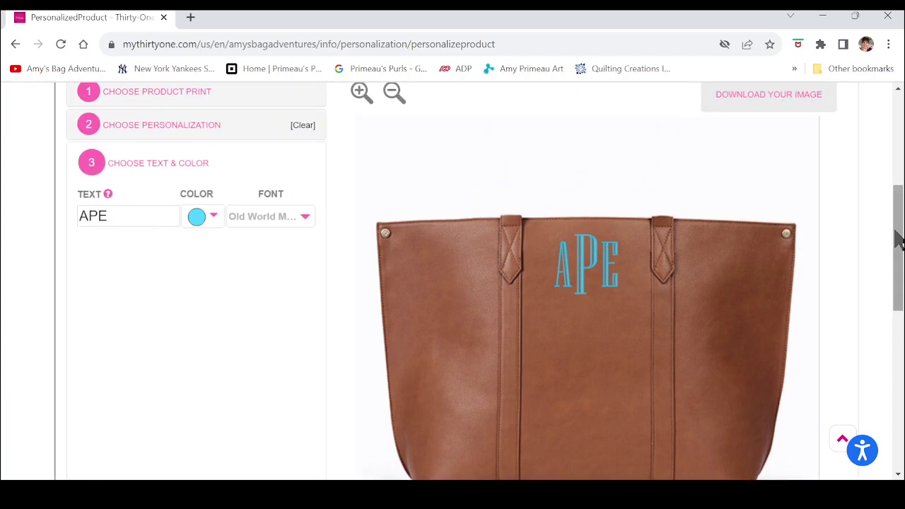
click(209, 133)
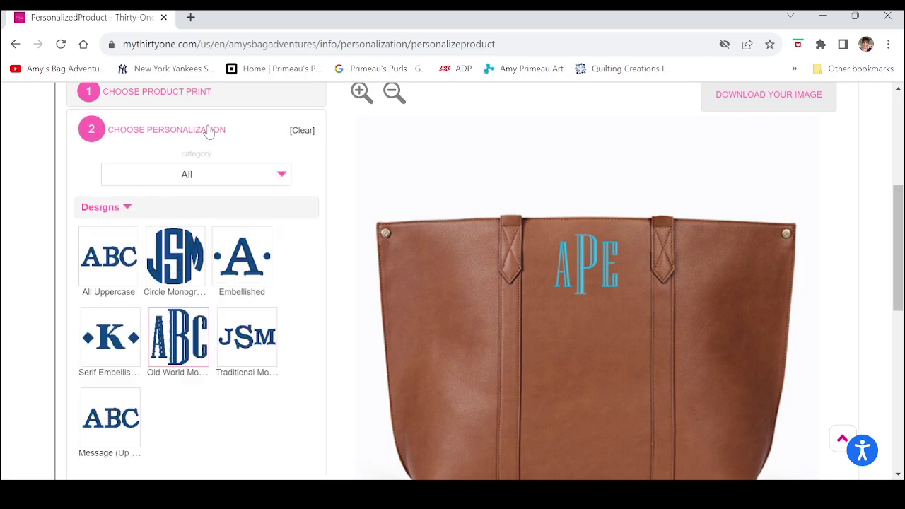
click(226, 256)
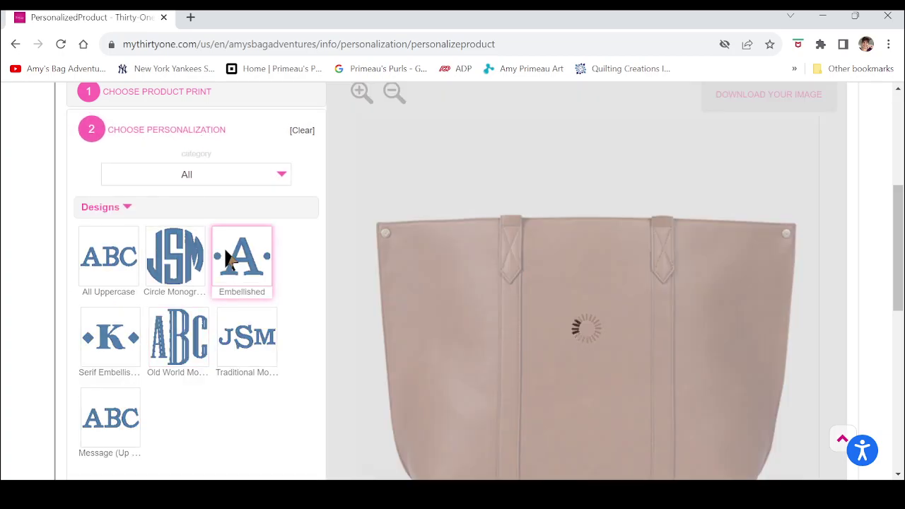
scroll(898, 277, down, 3)
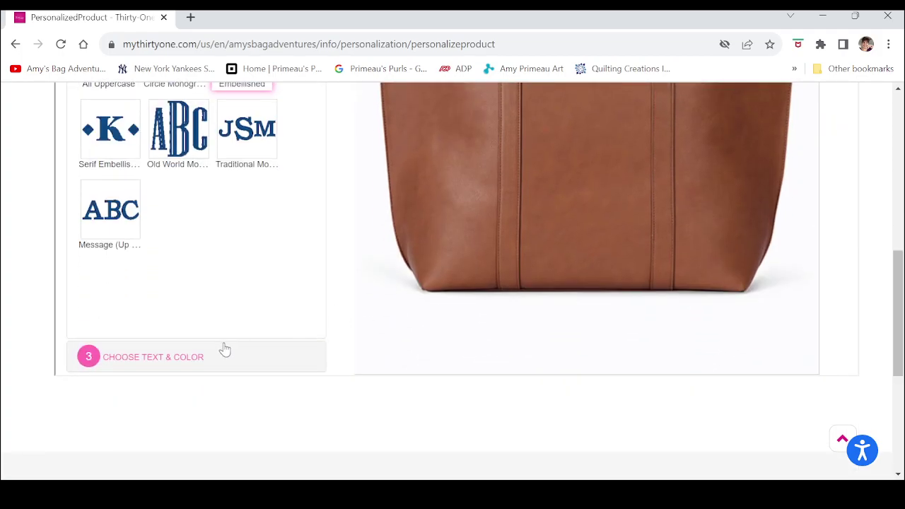
Set the Embellished design's personalization text to A and its text color to Atlantic Blue
click(180, 359)
drag(903, 281, 900, 227)
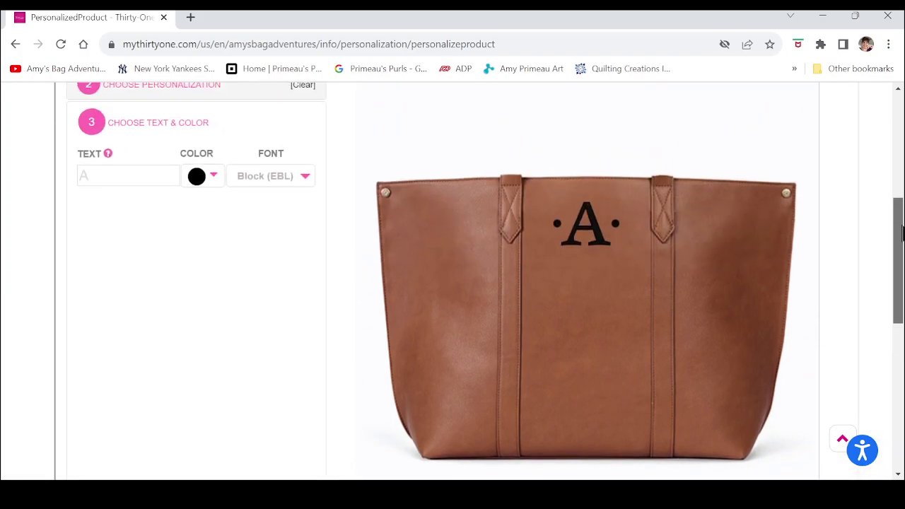
click(151, 170)
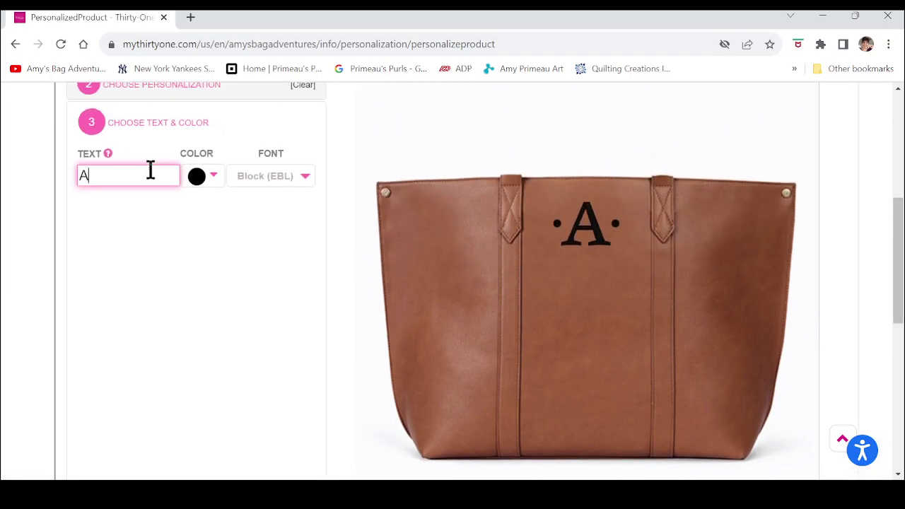
click(213, 181)
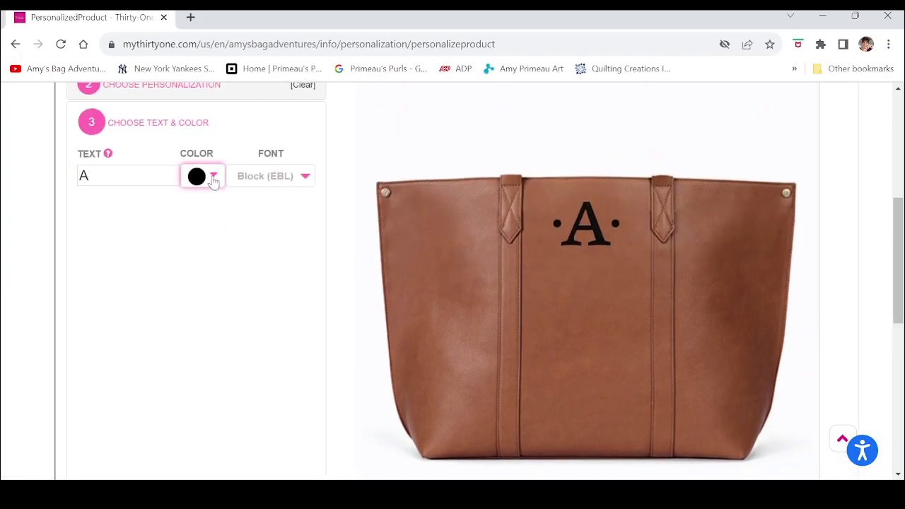
click(146, 294)
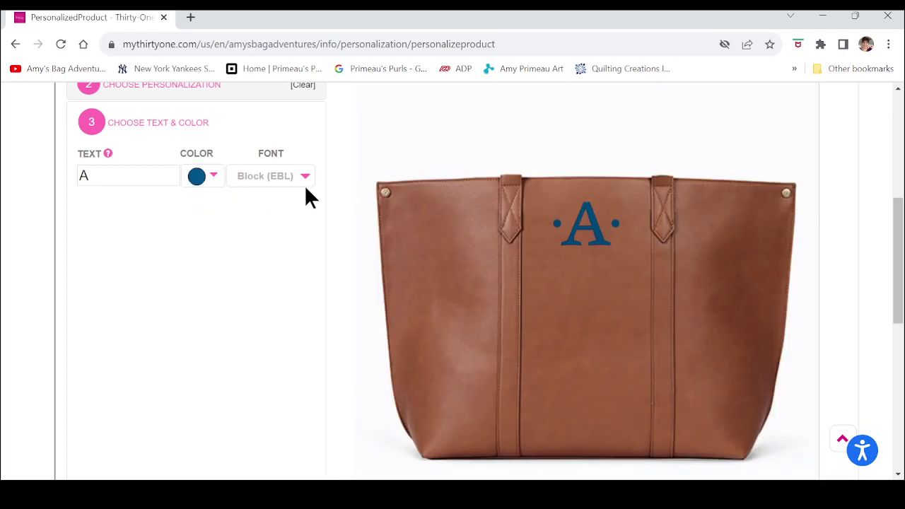
Try the Block, Curled, Script and Blackboard fonts on the embellished A
click(305, 182)
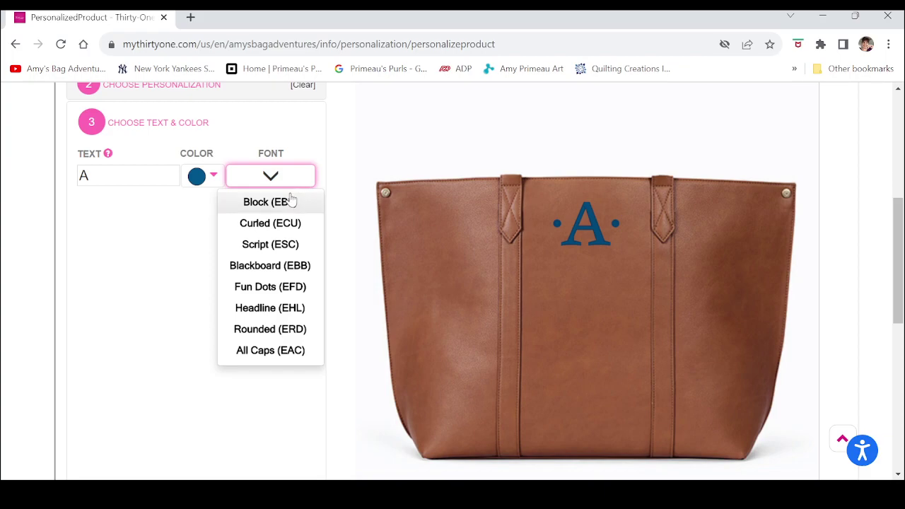
click(291, 202)
click(296, 183)
click(280, 223)
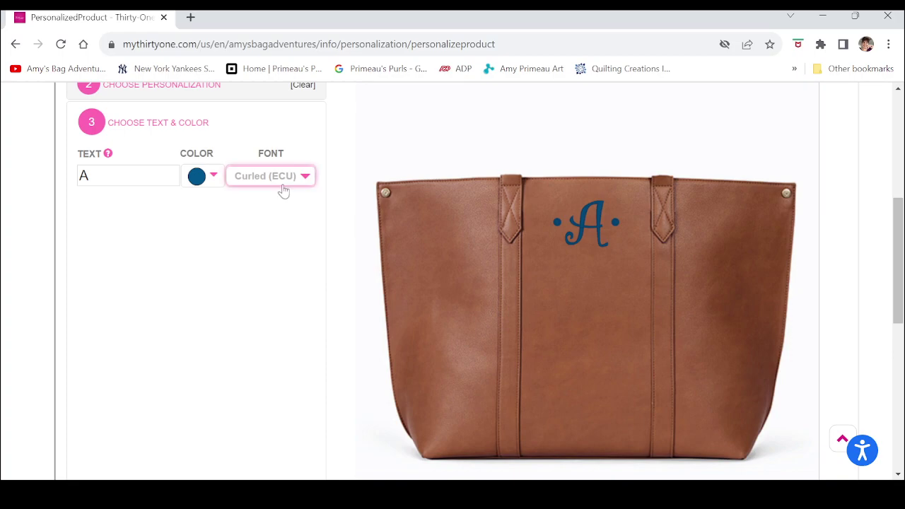
click(282, 182)
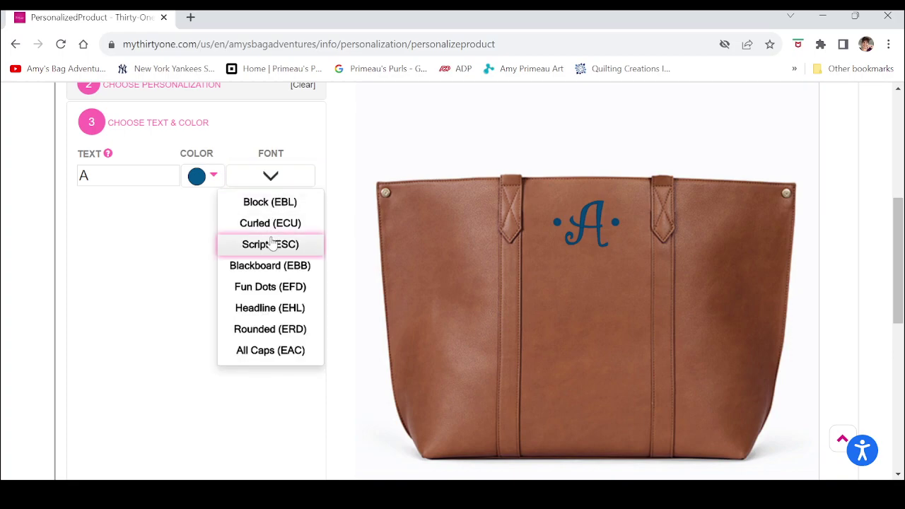
click(271, 243)
click(283, 177)
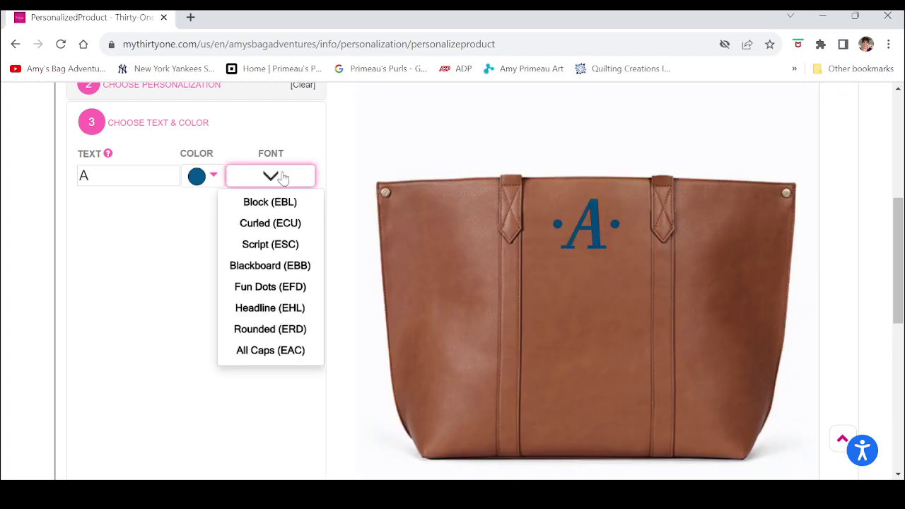
click(269, 266)
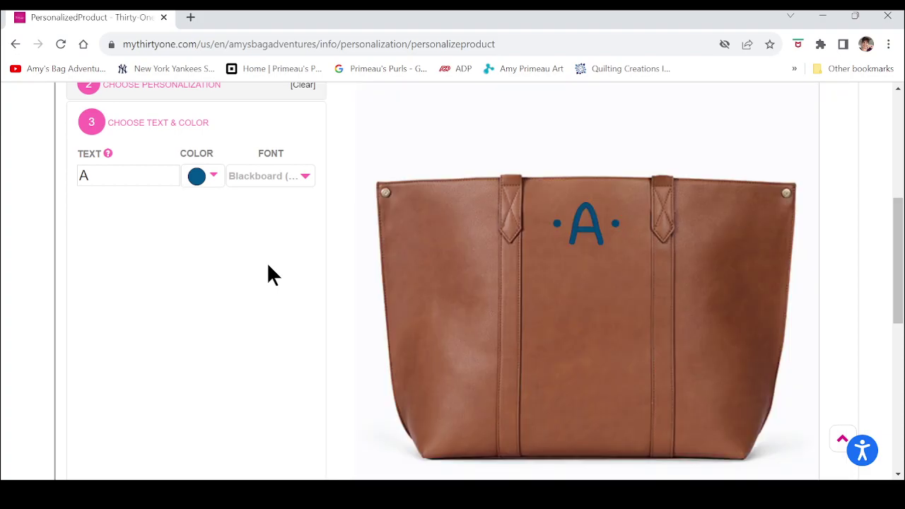
Try the Fun Dots, Headline, Rounded and All Caps fonts on the embellished A, then return it to Block
click(292, 177)
click(287, 284)
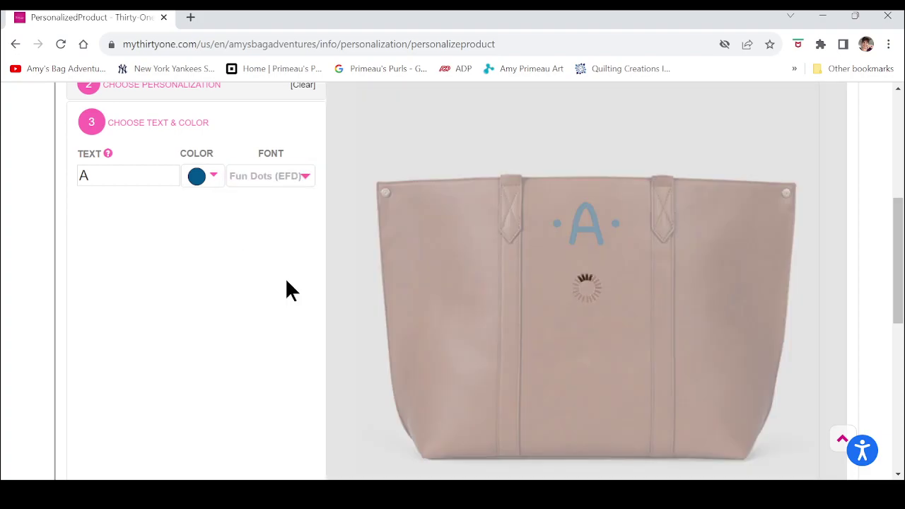
click(291, 178)
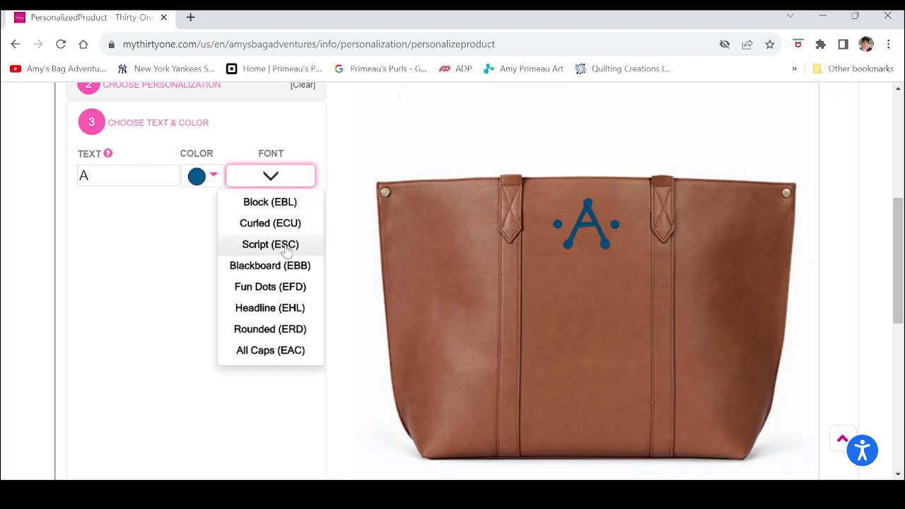
click(285, 308)
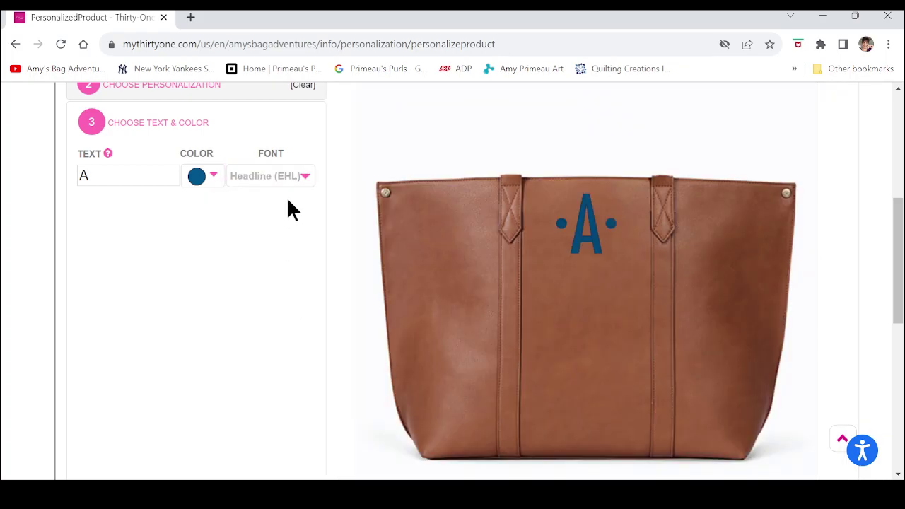
click(286, 177)
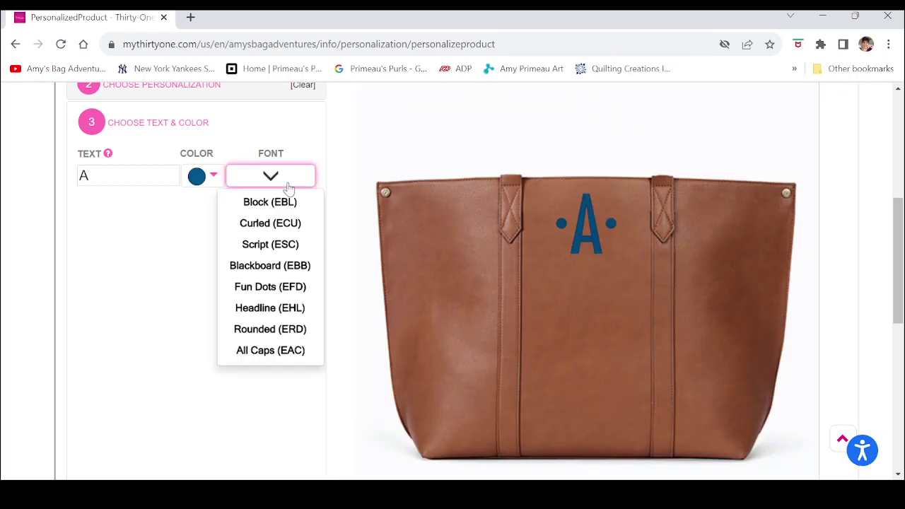
click(279, 330)
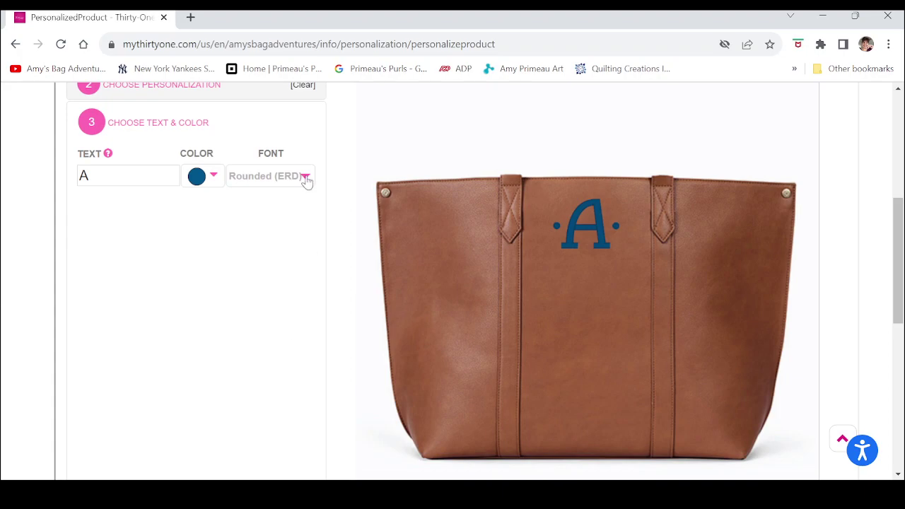
click(306, 178)
click(291, 348)
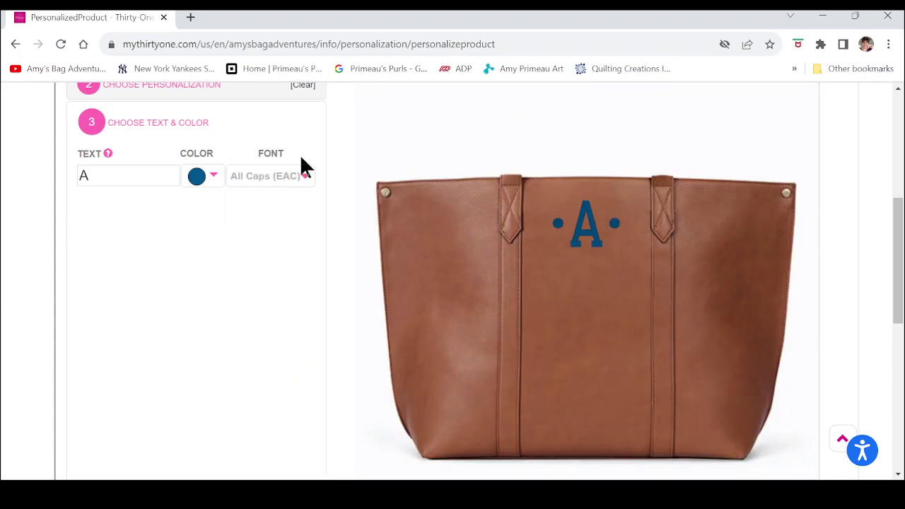
click(300, 176)
click(279, 200)
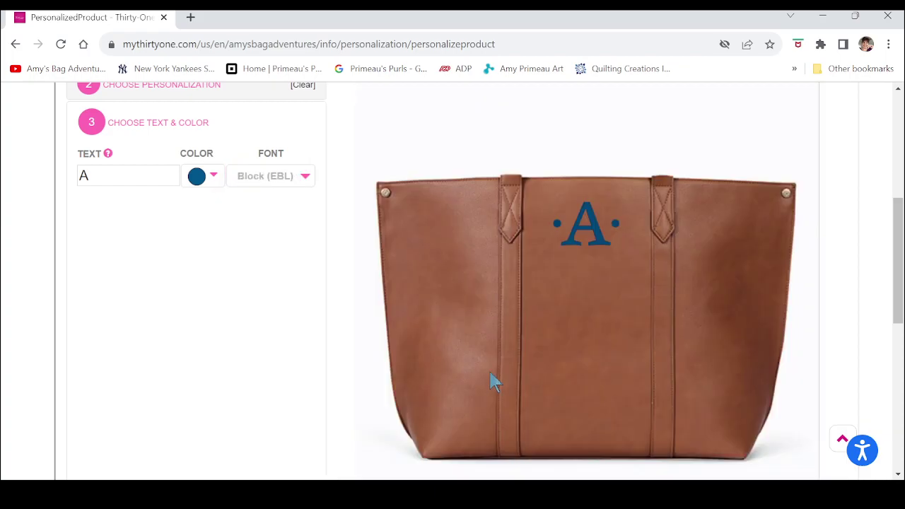
Change the tote's product print to Sketched Floral Pebble
mouse_move(901, 269)
mouse_down()
mouse_move(901, 244)
mouse_move(898, 253)
mouse_up()
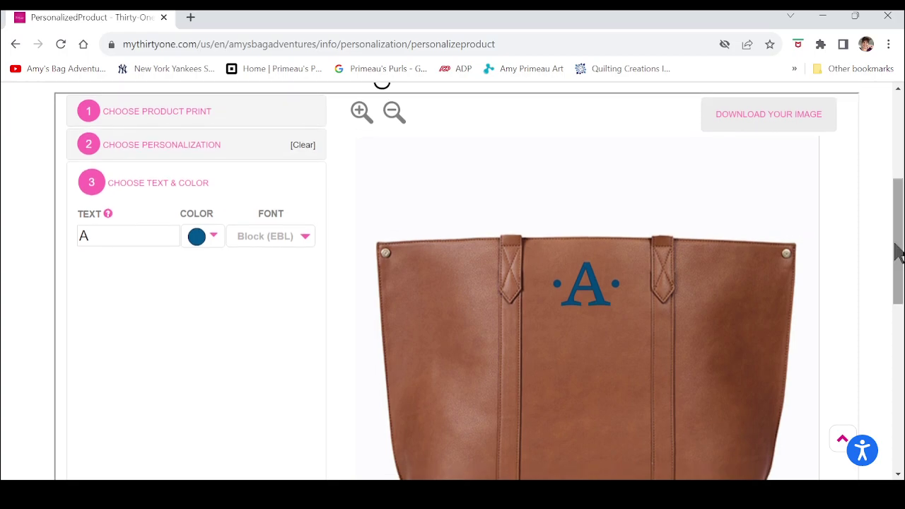
click(189, 119)
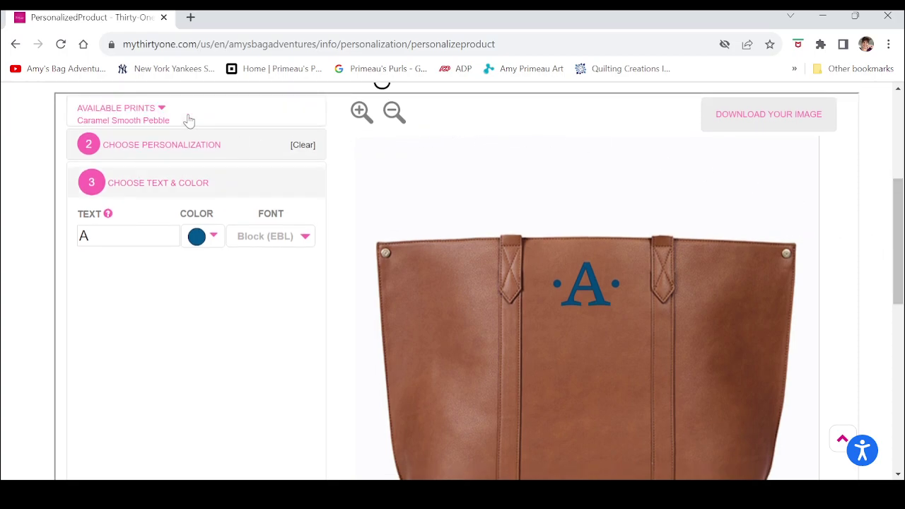
click(188, 234)
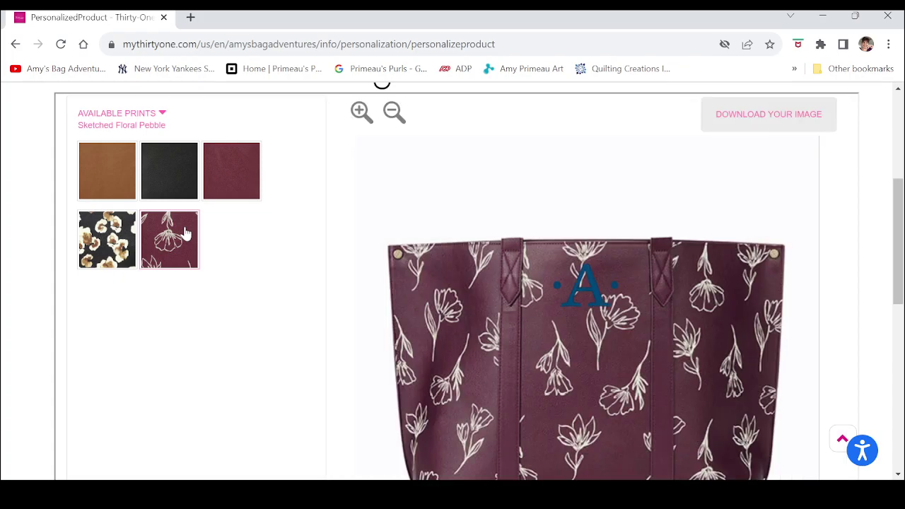
drag(900, 216, 896, 258)
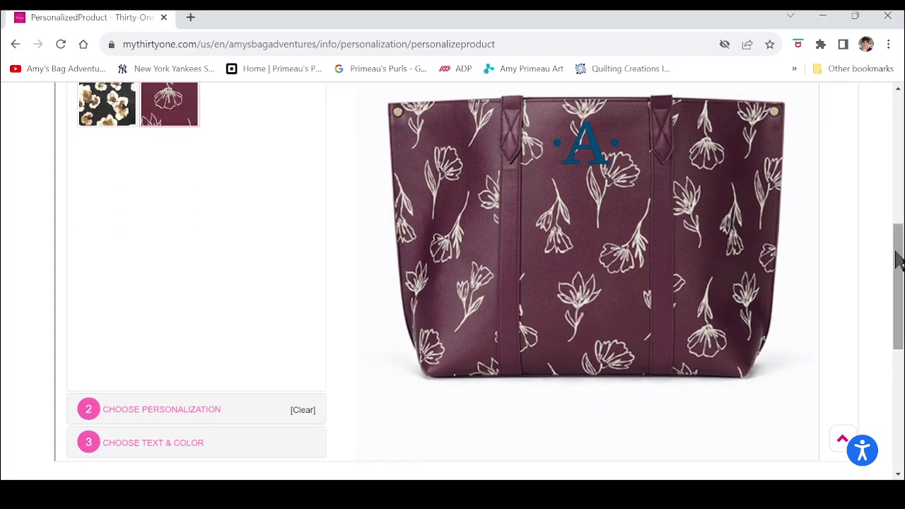
Try White as the embellished A's text color, then set it to dark burgundy
click(175, 417)
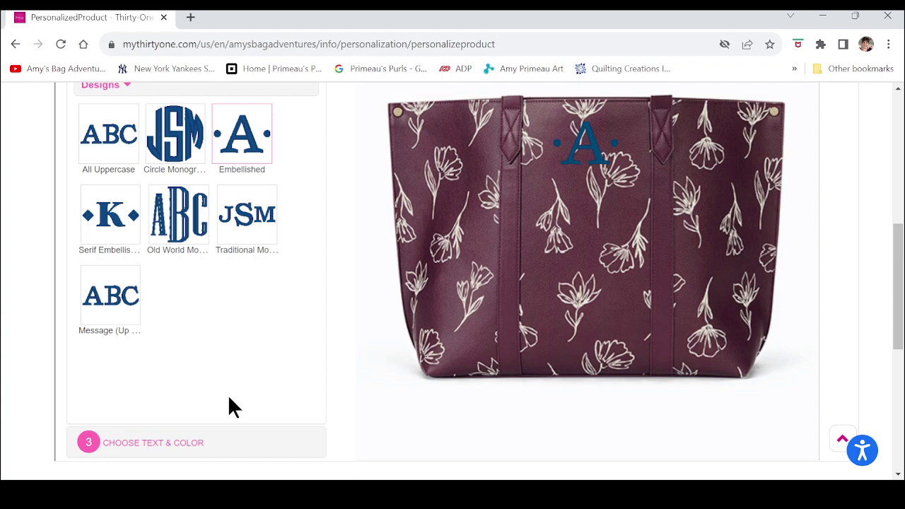
click(228, 443)
click(209, 104)
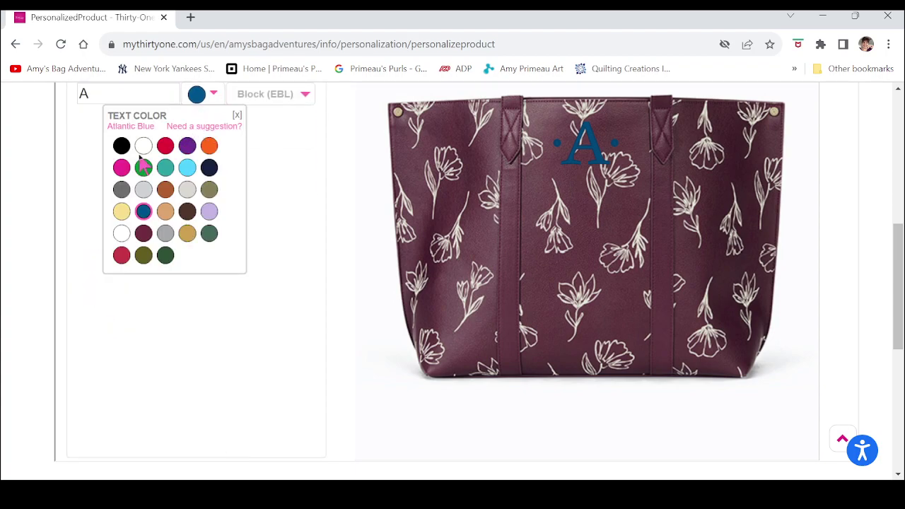
click(144, 147)
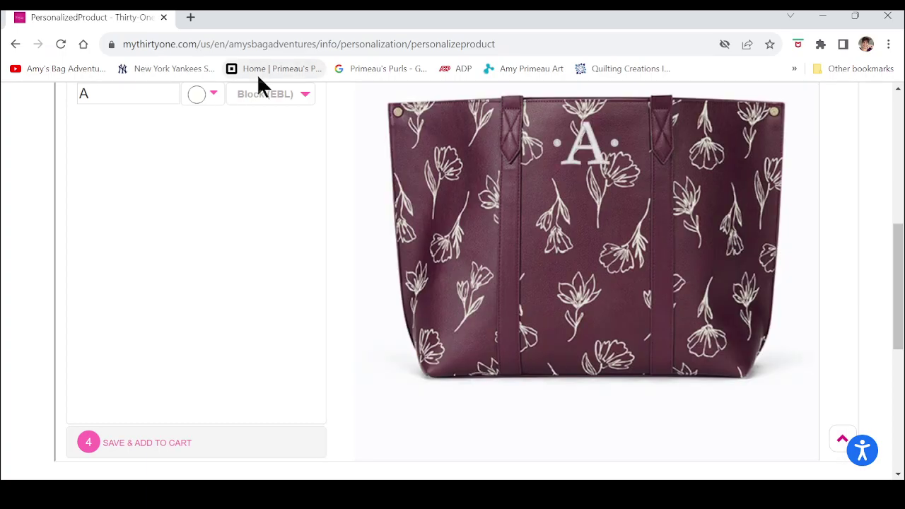
click(215, 94)
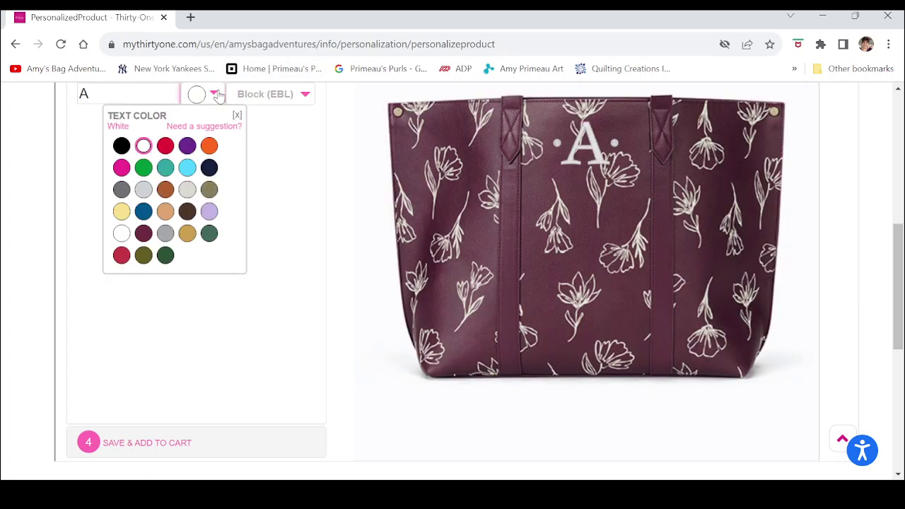
click(141, 232)
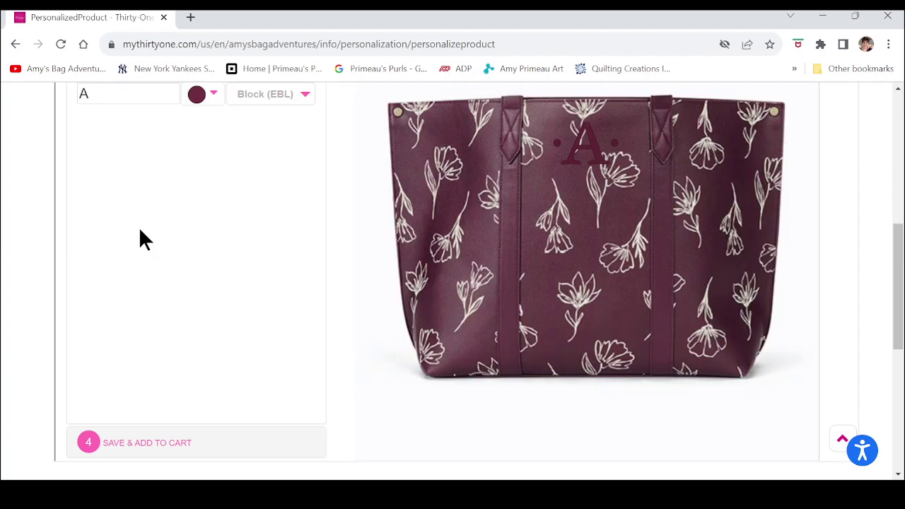
Save the personalized Sketched Floral tote to the cart and open the shopping bag summary
click(172, 444)
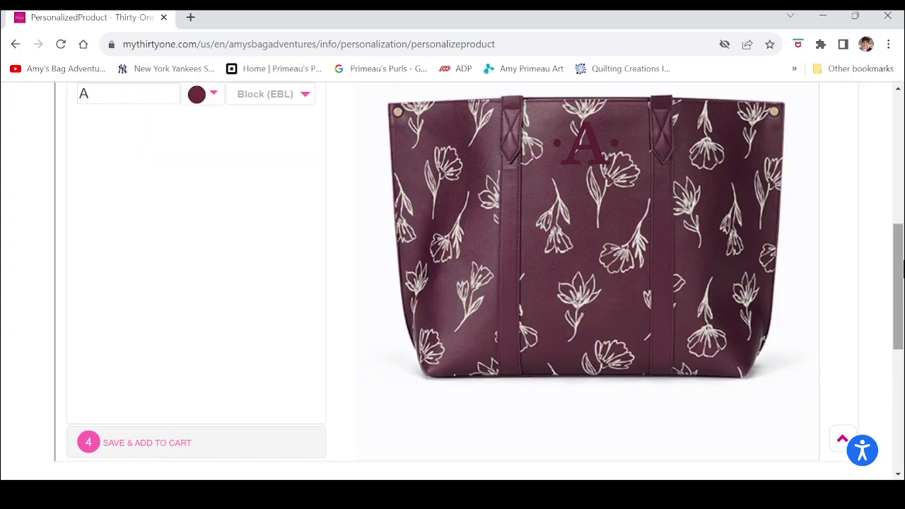
drag(899, 268, 892, 131)
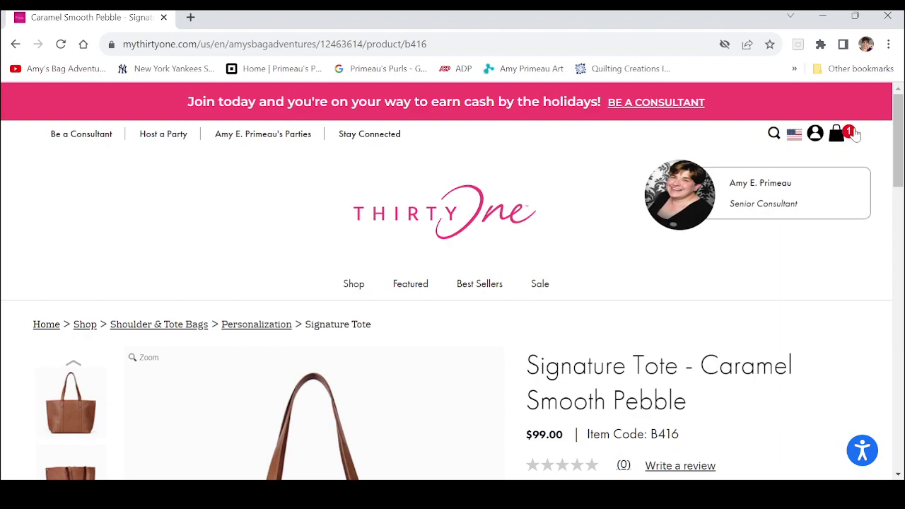
click(854, 132)
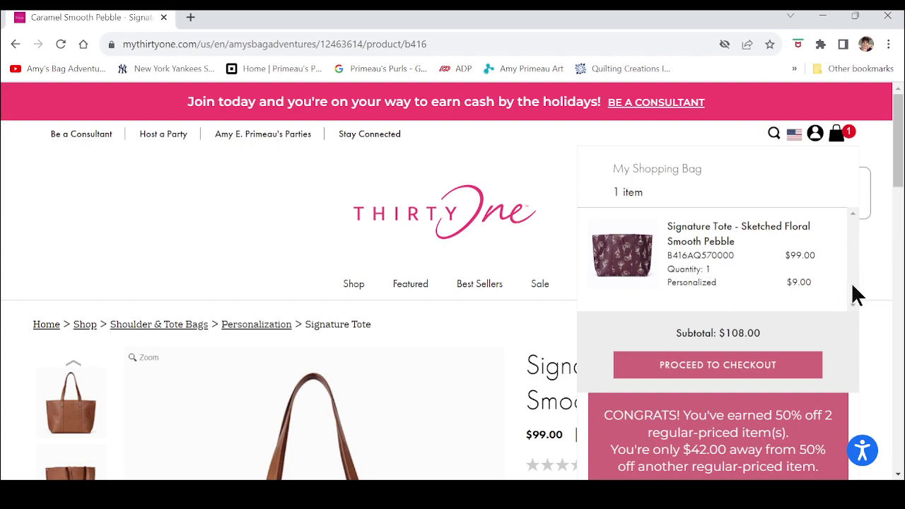
Proceed to checkout and review the tote, personalization charge and order summary in the shopping cart
drag(902, 134, 902, 158)
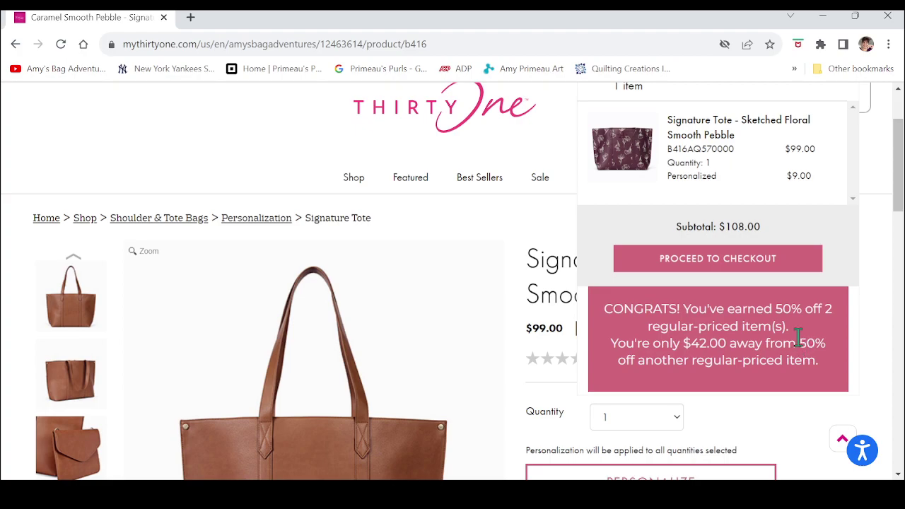
click(764, 268)
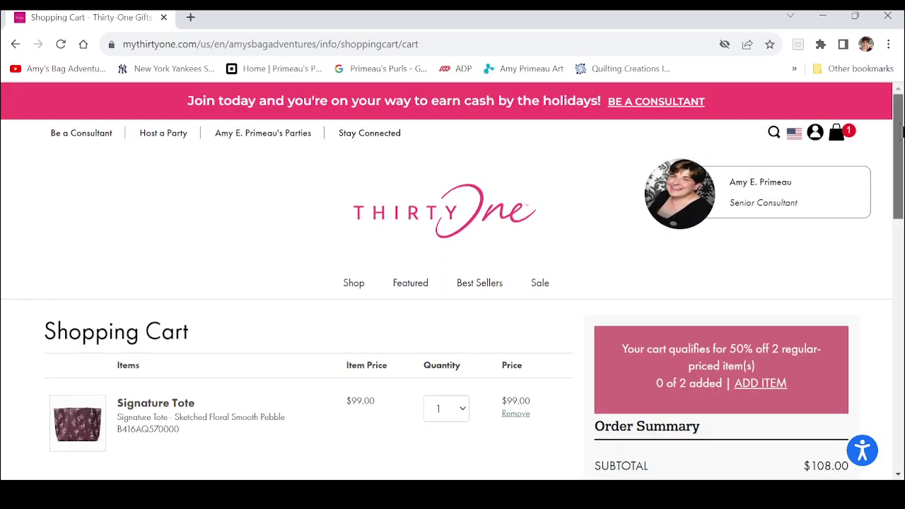
scroll(897, 170, down, 3)
scroll(898, 170, down, 1)
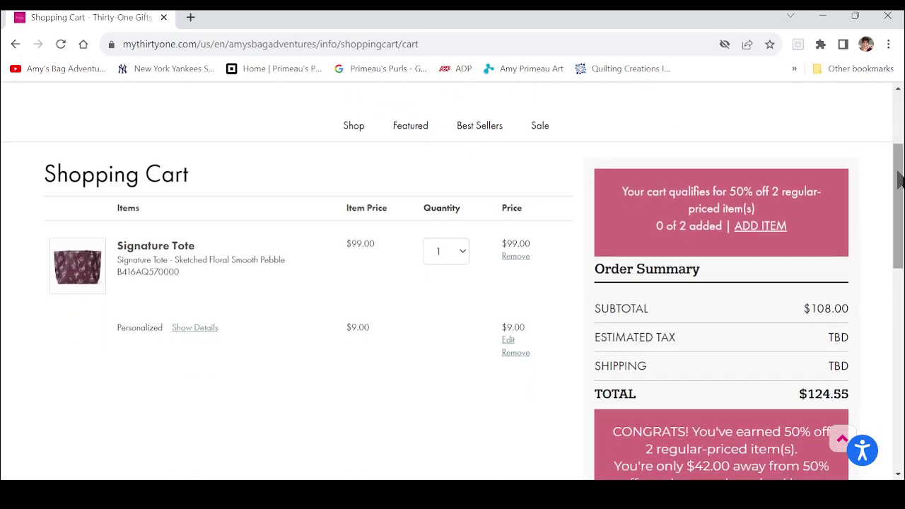
Open the add-item page for the 50% off offer and browse the Customer Special products
click(763, 232)
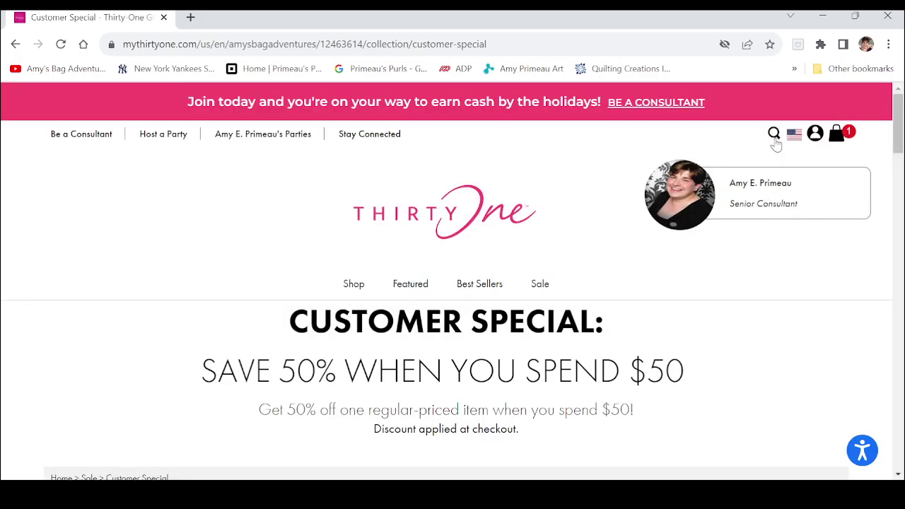
drag(902, 124, 876, 378)
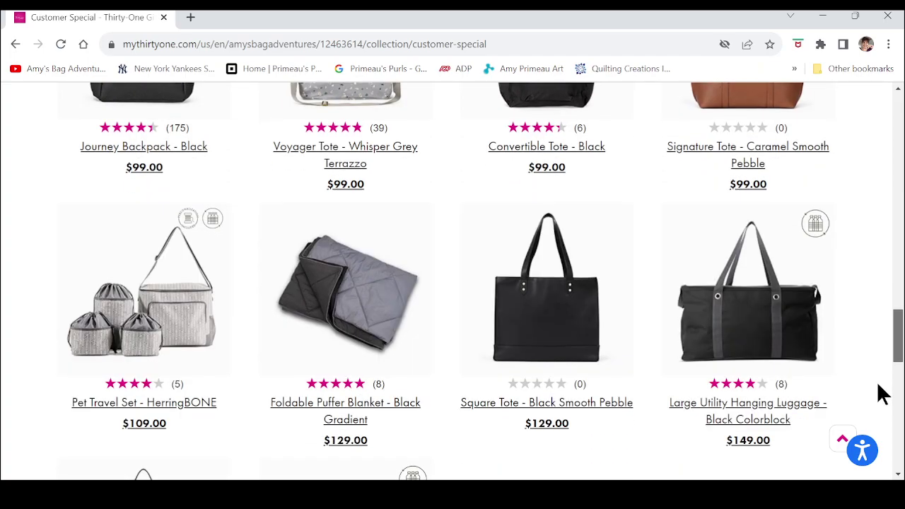
drag(902, 344, 902, 99)
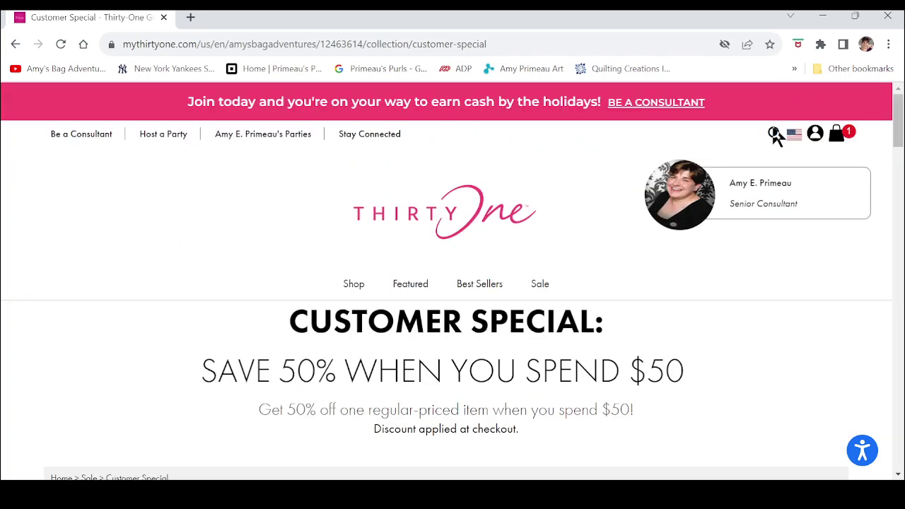
Search the products for "benjamins" and open item 9254, All About The Benjamins
click(774, 135)
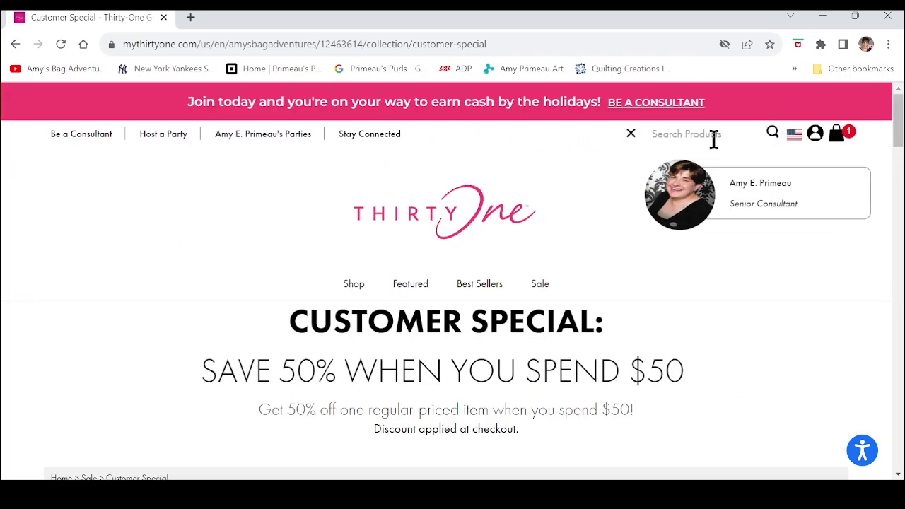
text(benjamins)
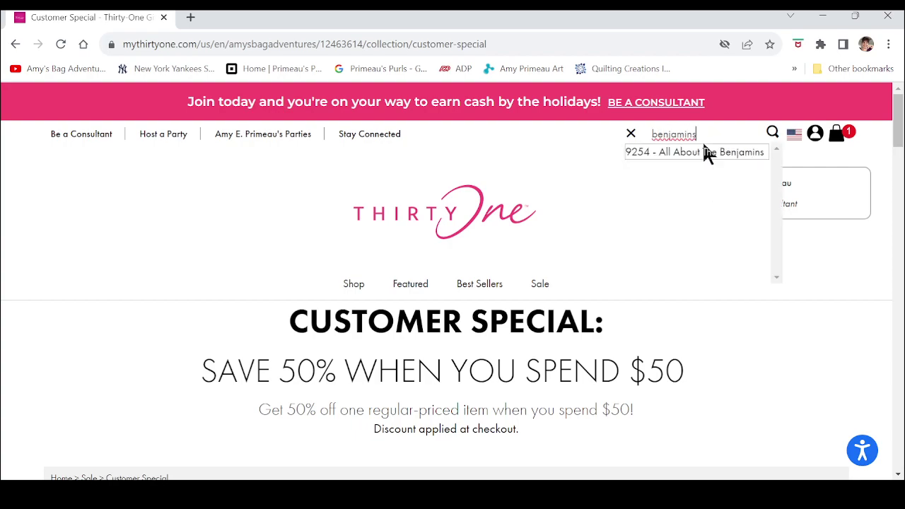
click(702, 152)
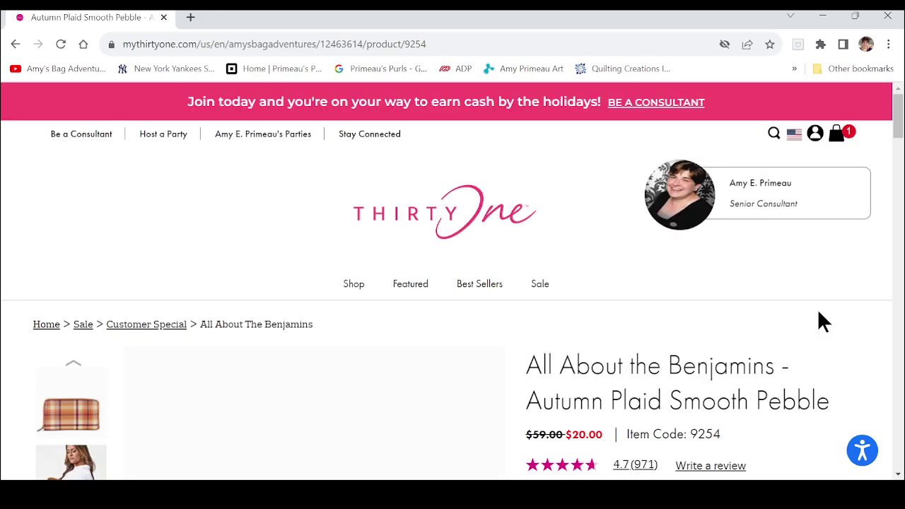
Choose the Mulberry Smooth Pebble print for the wallet and start personalizing it
drag(899, 101, 900, 190)
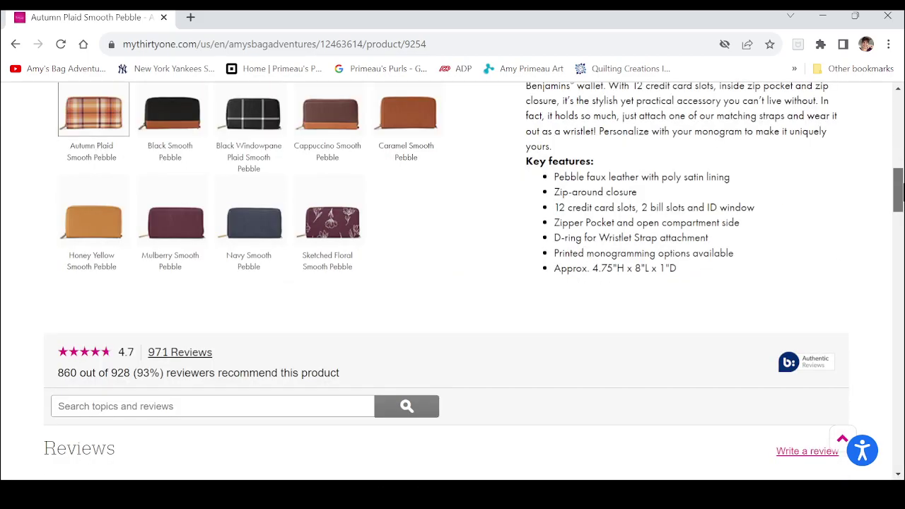
click(177, 240)
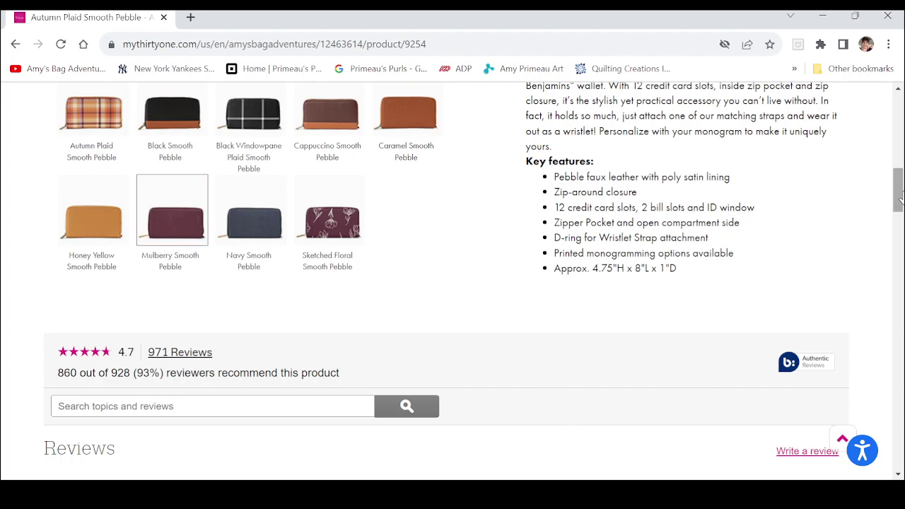
drag(899, 200, 899, 166)
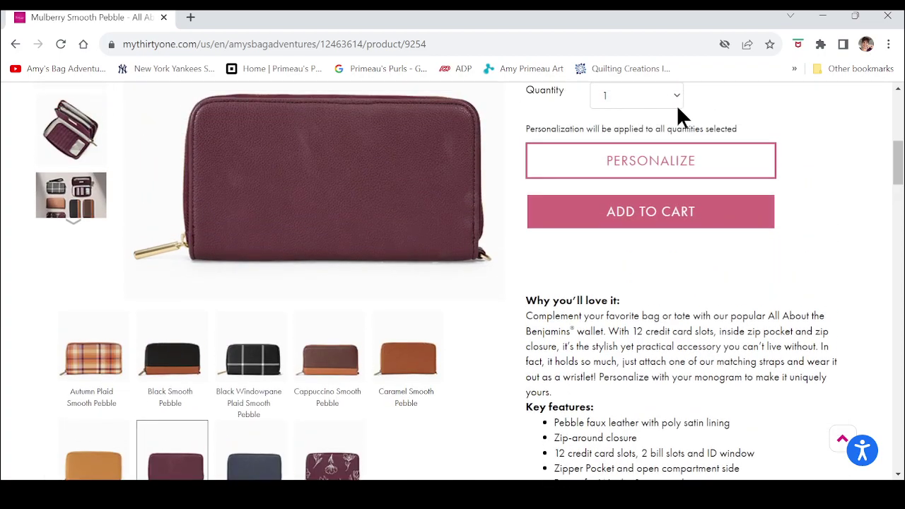
click(652, 164)
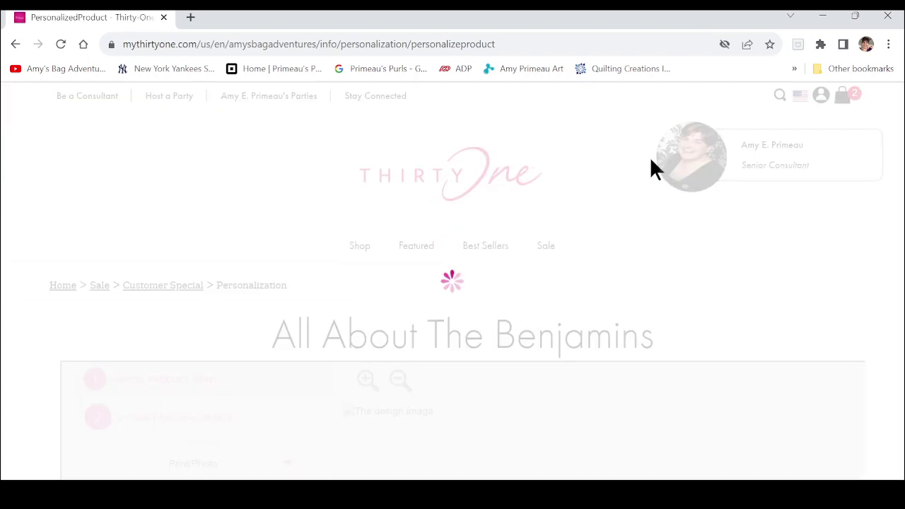
Apply the Overlapping "STRONGER" design to the Mulberry wallet
scroll(902, 138, down, 1)
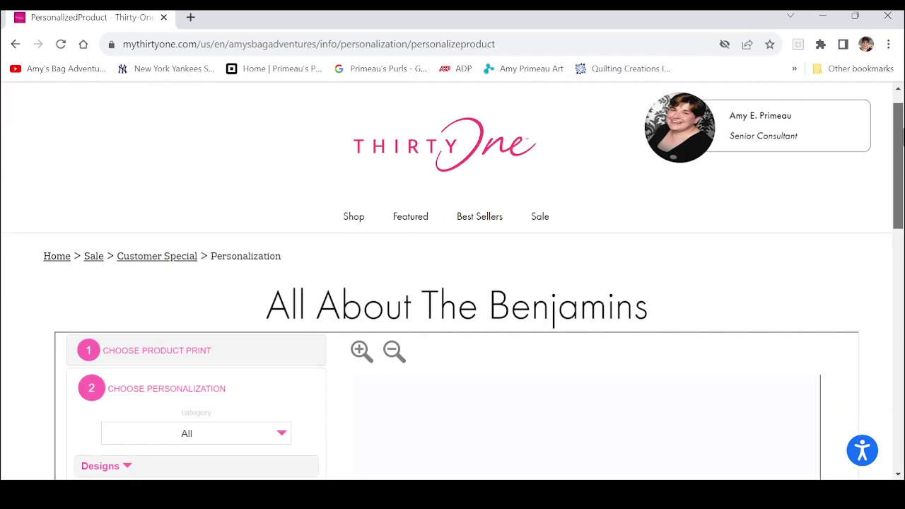
scroll(902, 164, down, 2)
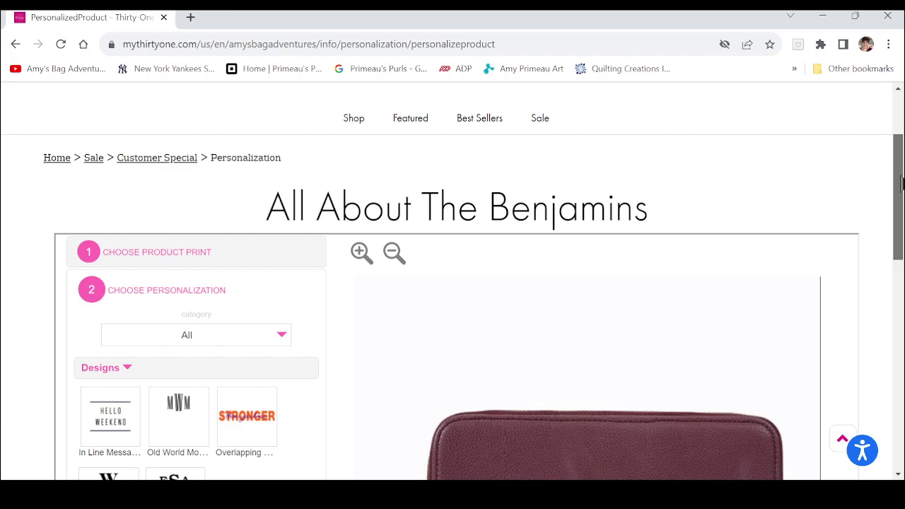
scroll(902, 184, down, 1)
scroll(900, 196, down, 1)
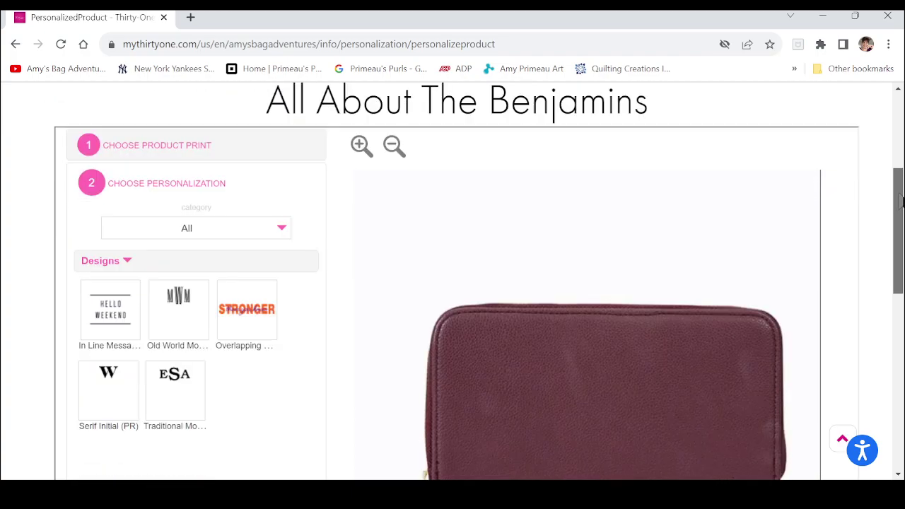
scroll(900, 212, down, 1)
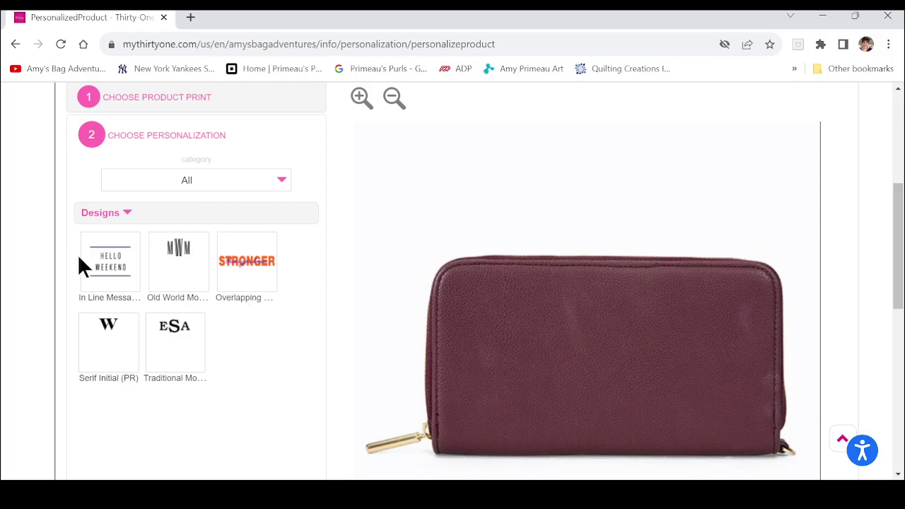
click(223, 261)
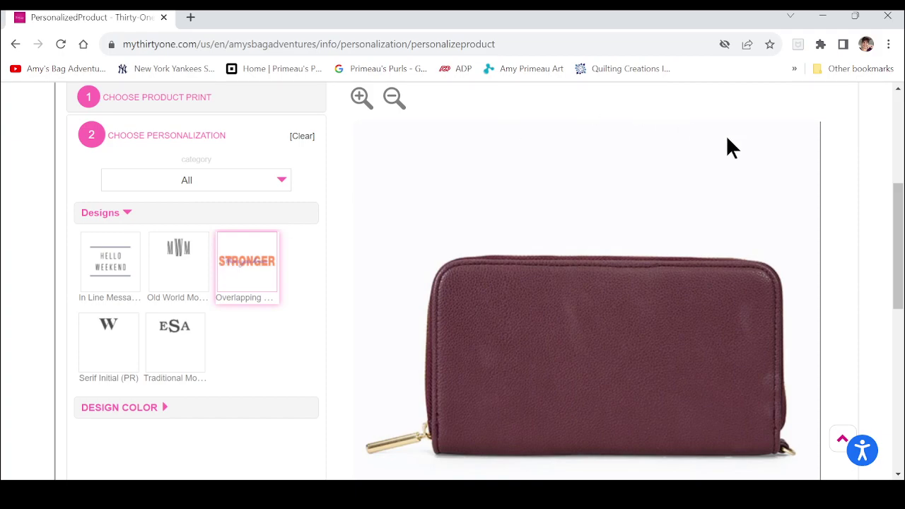
scroll(902, 268, down, 2)
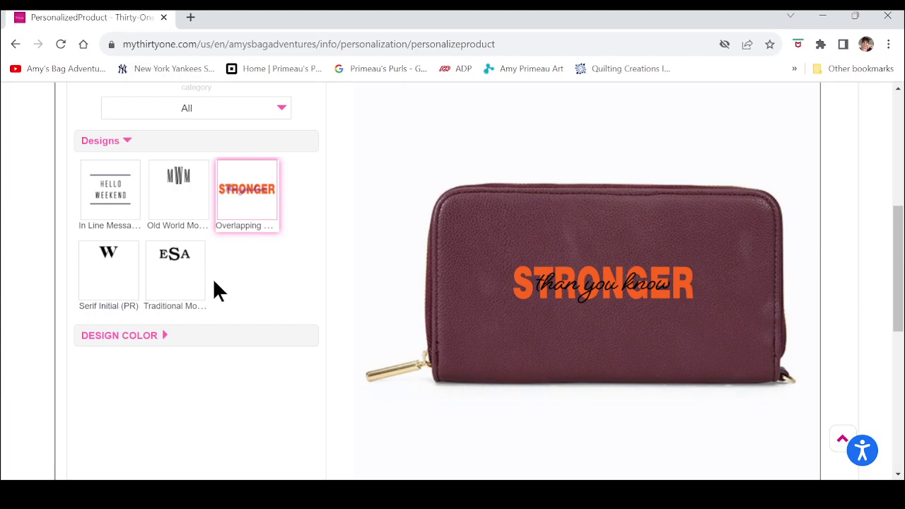
Replace the design's block text with "ACTUALLY" and its script text with "I can"
click(164, 336)
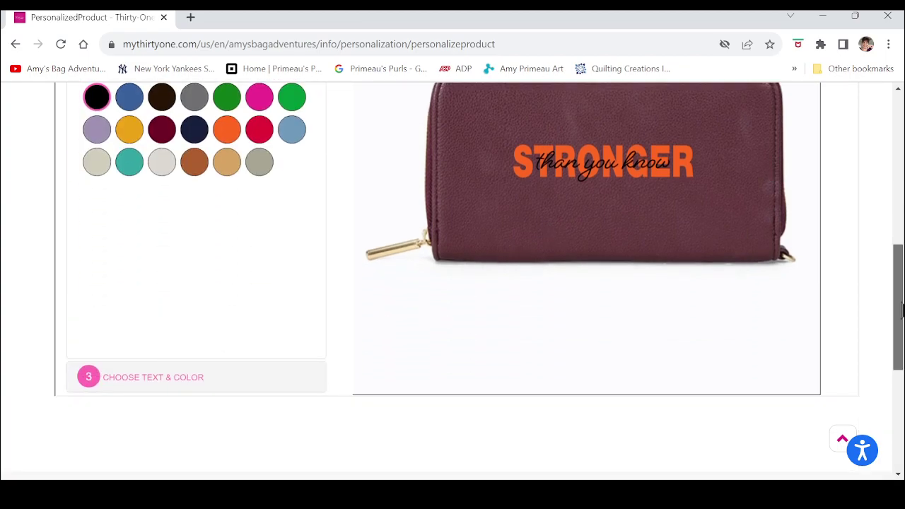
scroll(901, 269, up, 1)
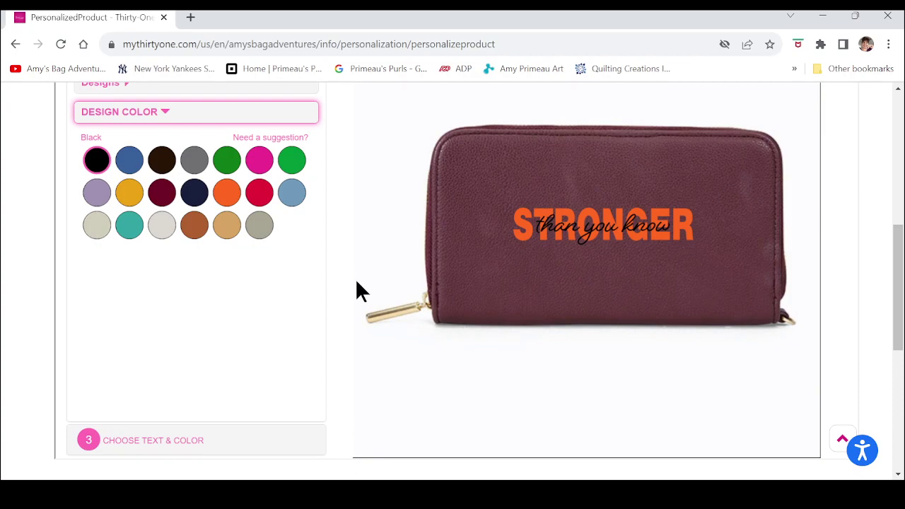
click(182, 442)
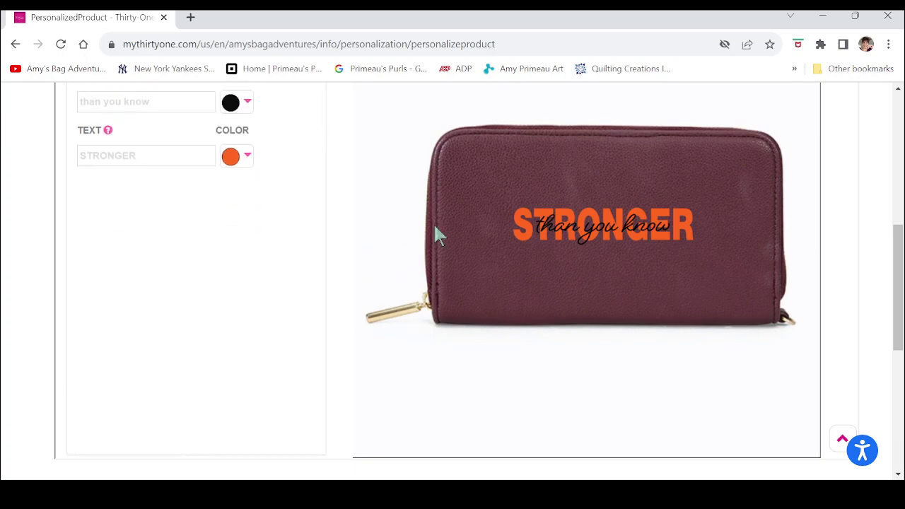
scroll(898, 283, up, 1)
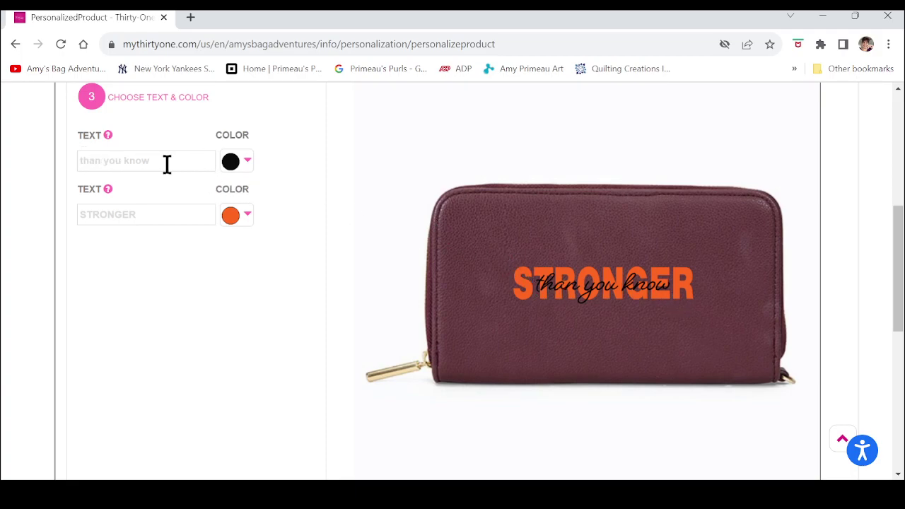
click(141, 213)
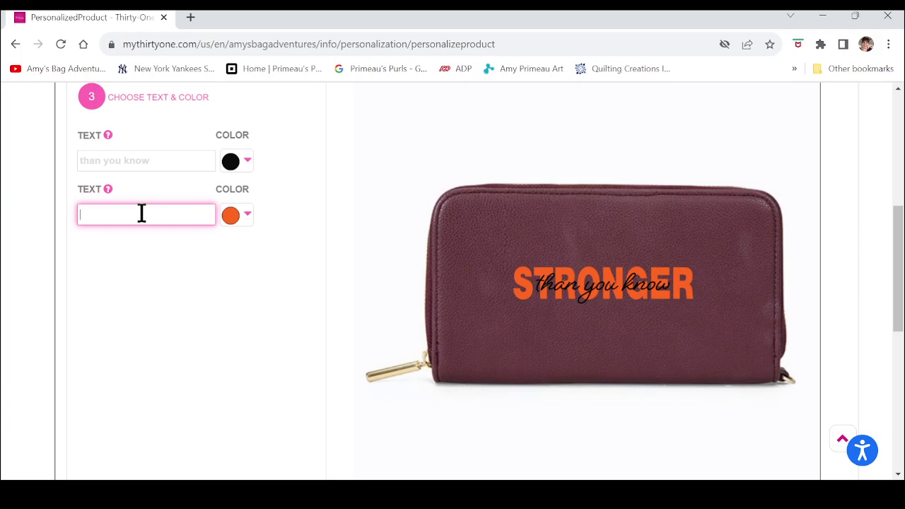
text(Actually)
click(158, 288)
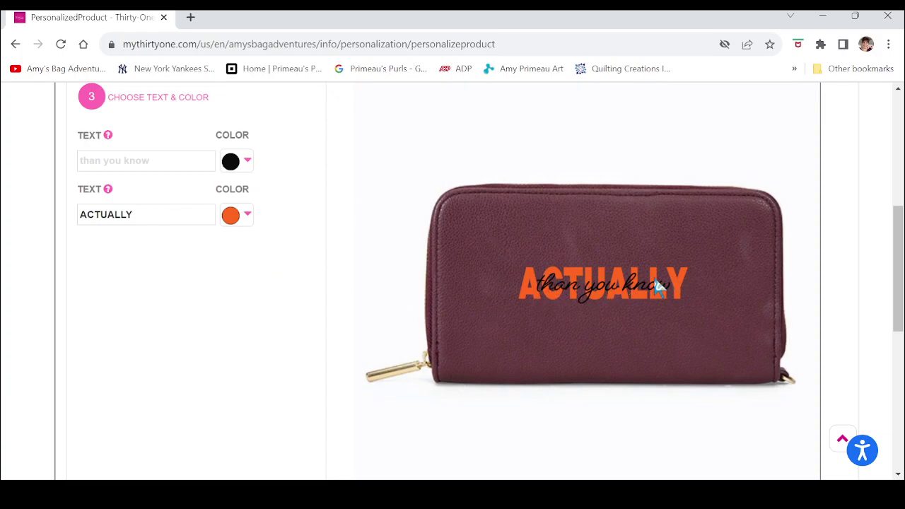
click(130, 154)
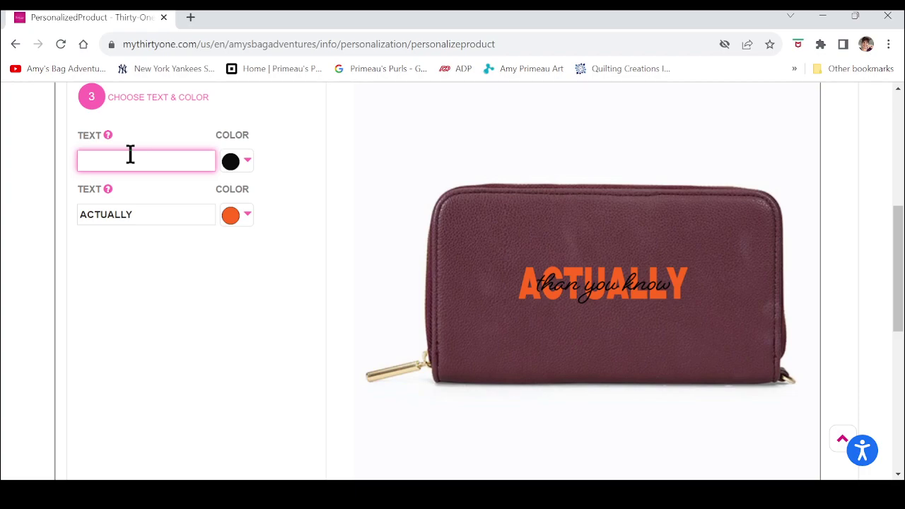
click(174, 339)
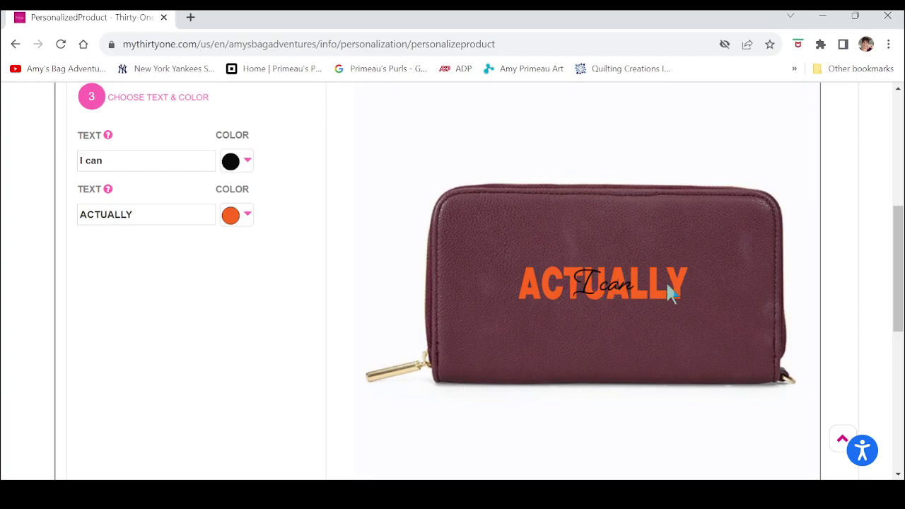
Try Blue for the "I can" text and Off-White for the "ACTUALLY" text
click(248, 170)
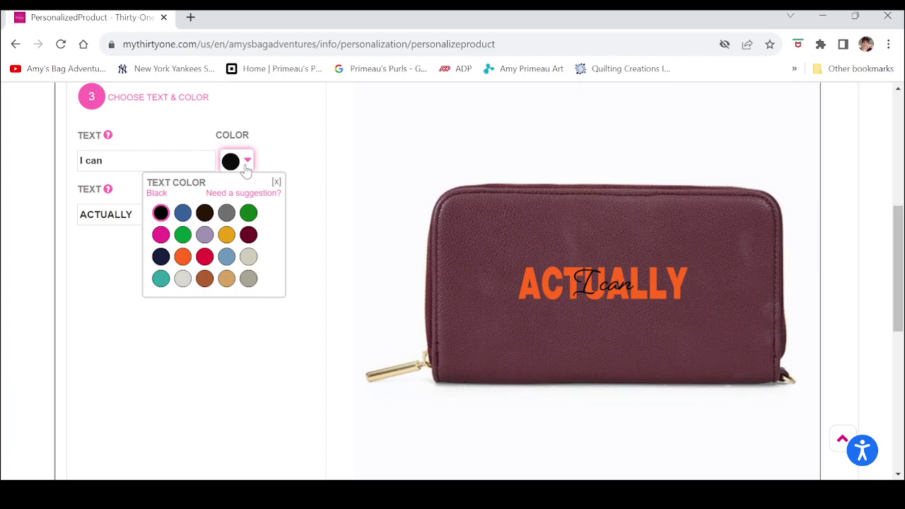
click(183, 212)
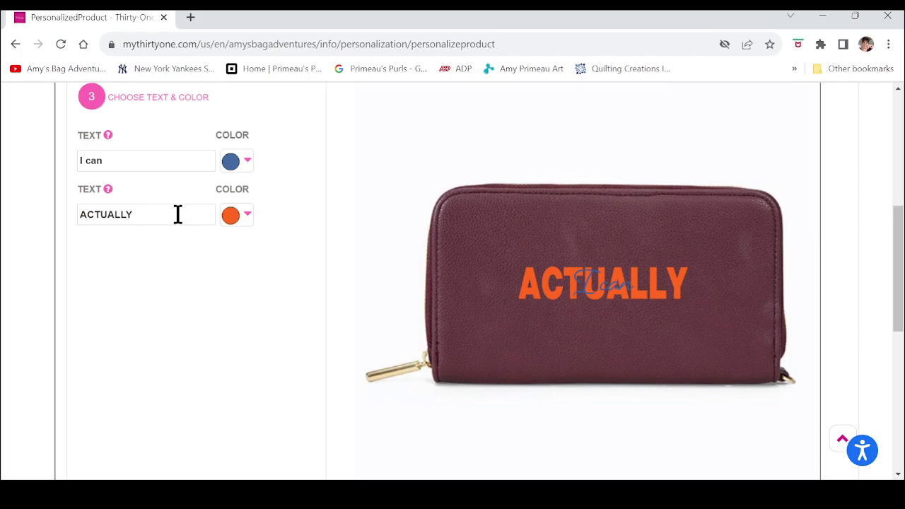
click(238, 219)
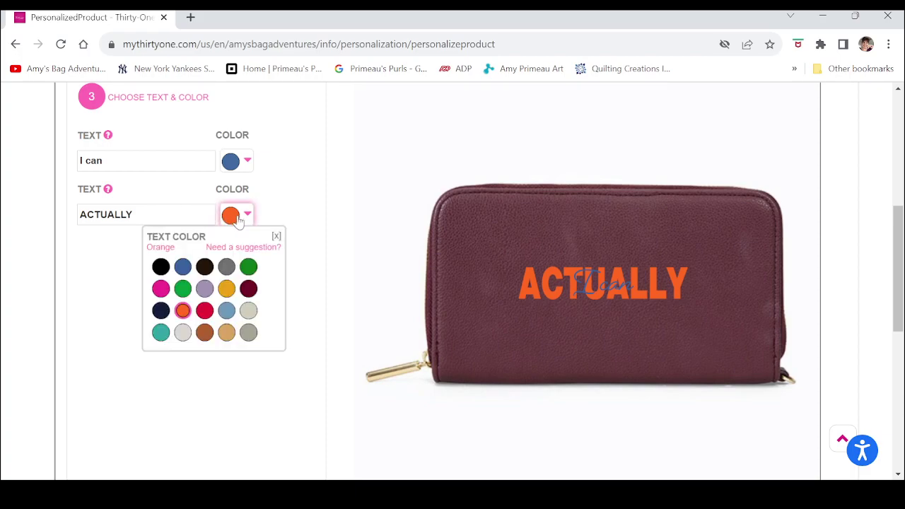
click(182, 333)
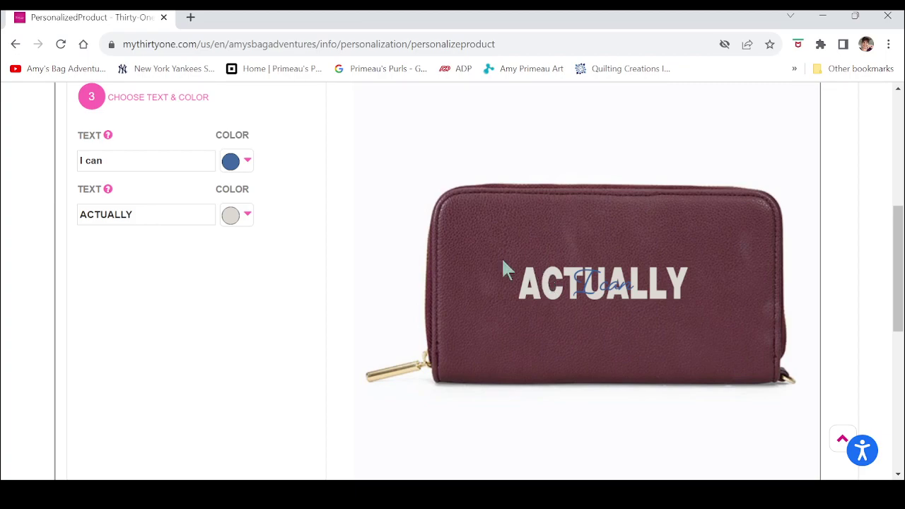
Set the "I can" text color to Off-White and the "ACTUALLY" text color to Blue
click(244, 162)
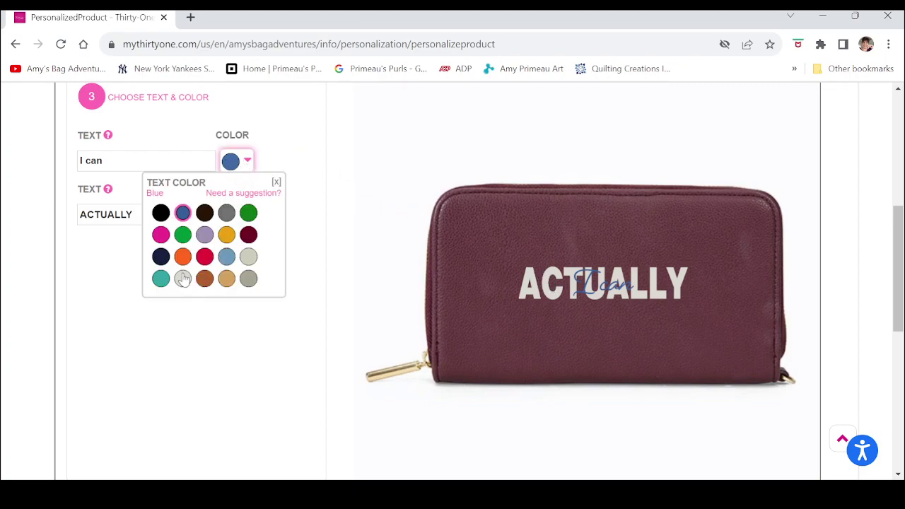
click(181, 278)
click(239, 214)
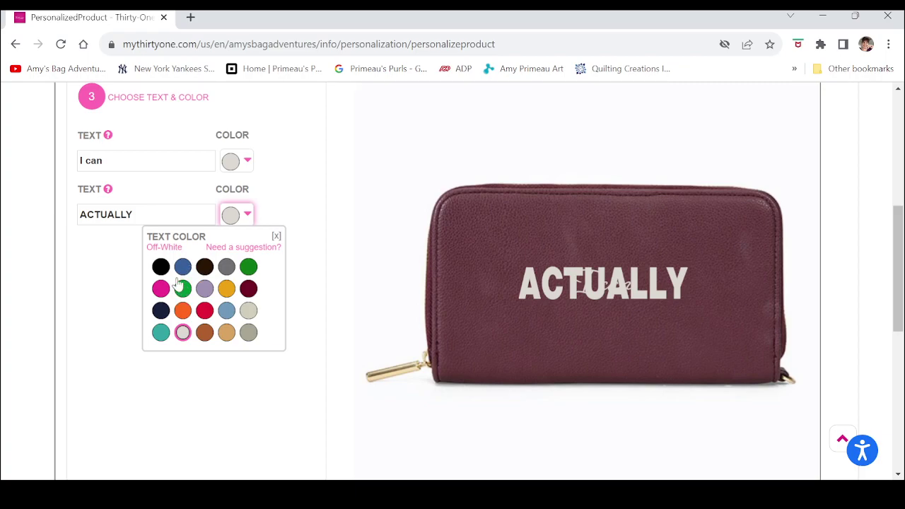
click(183, 267)
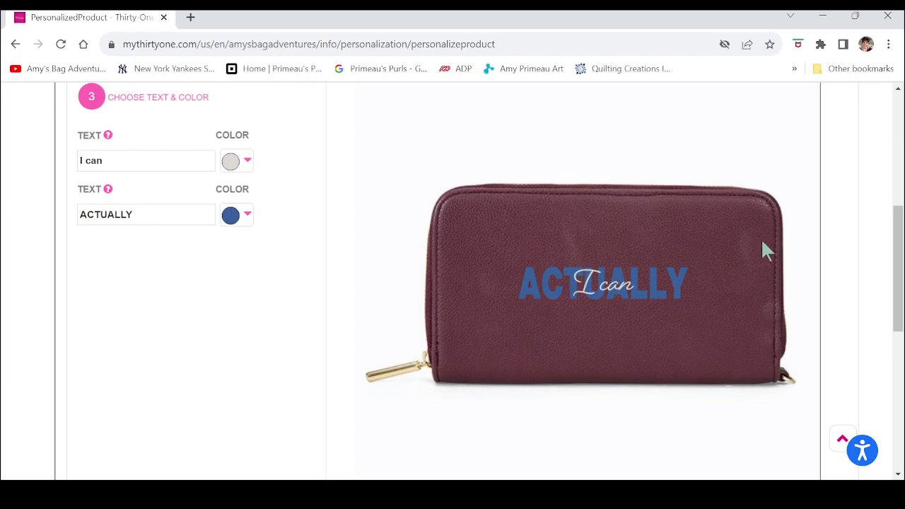
Save the personalized Mulberry wallet and add it to the cart
drag(897, 269, 898, 296)
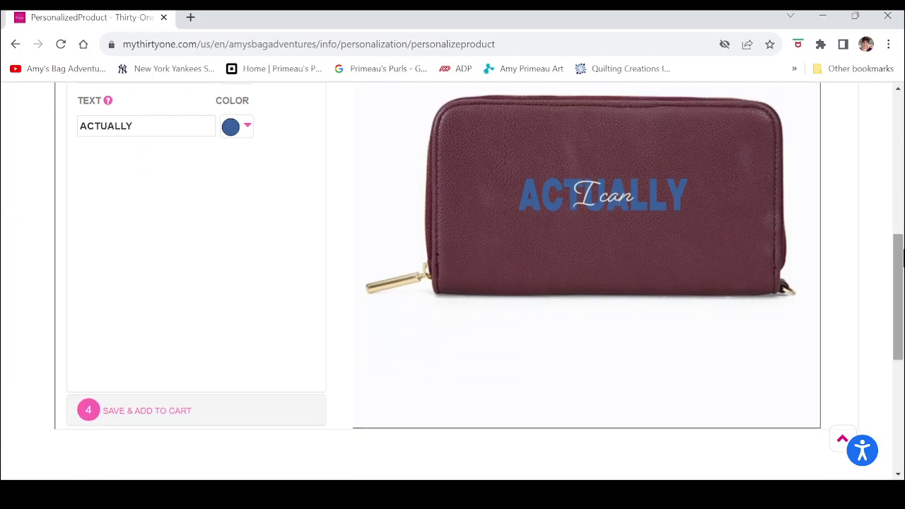
click(149, 410)
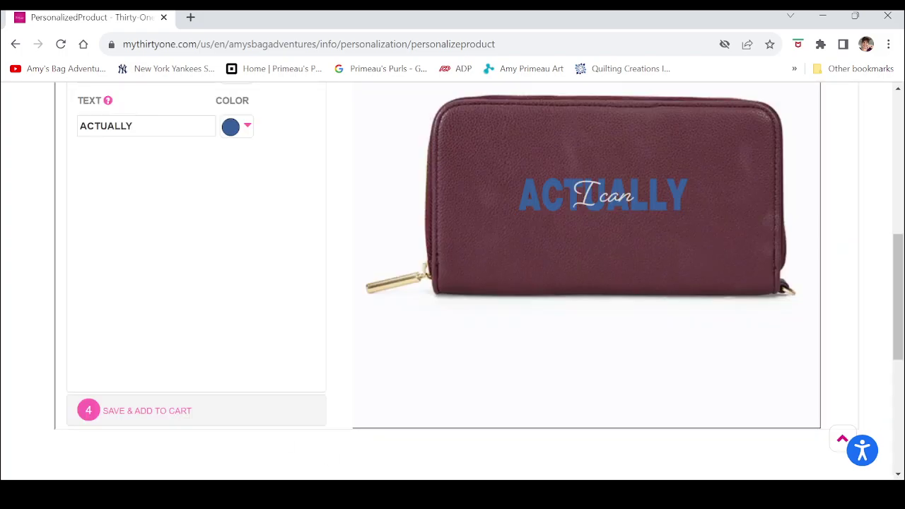
drag(898, 235, 899, 97)
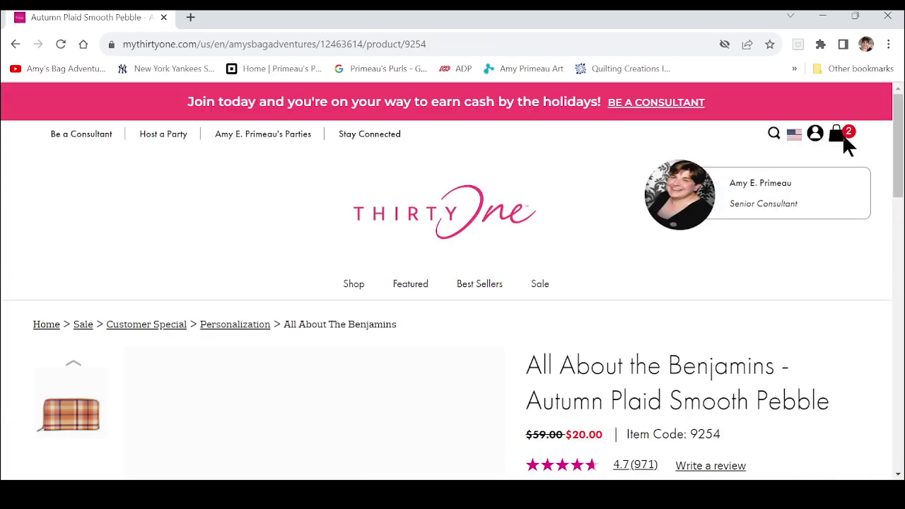
Review the shopping bag with the wallet and tote, including the 50% off offer, and proceed to checkout
click(843, 139)
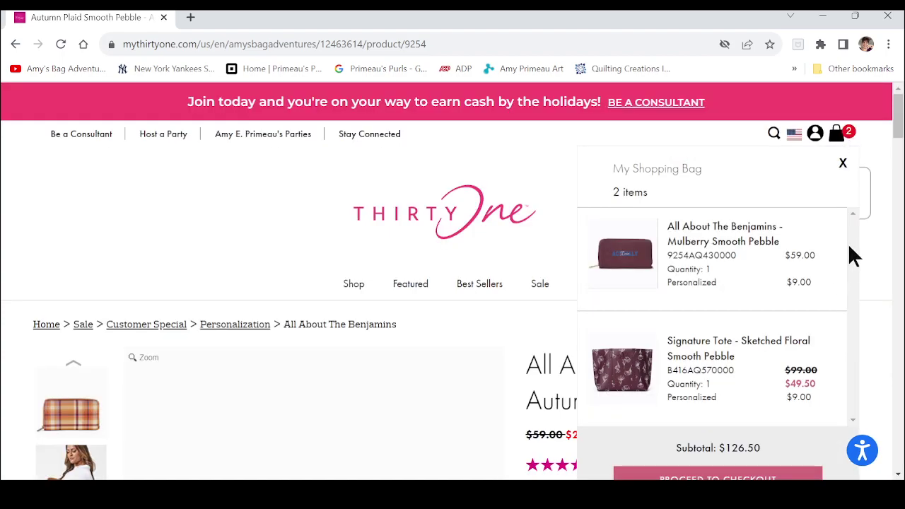
scroll(899, 134, down, 1)
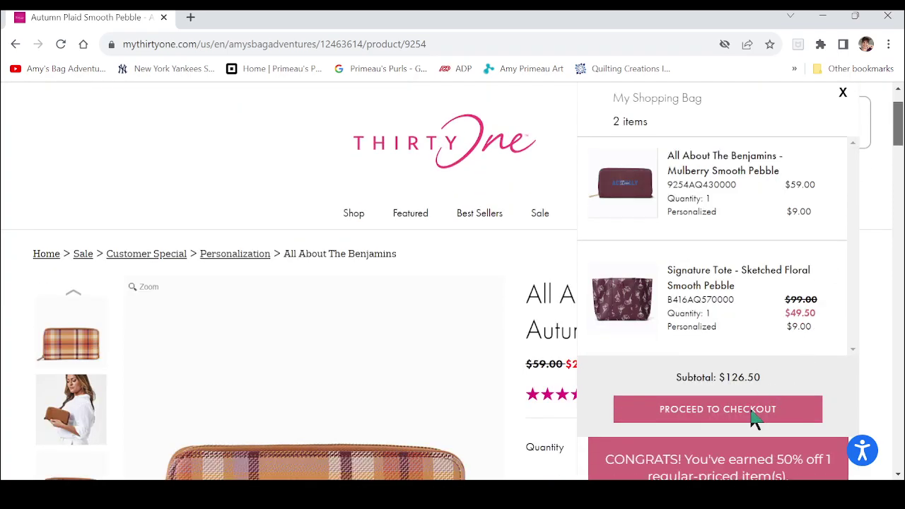
scroll(753, 415, down, 2)
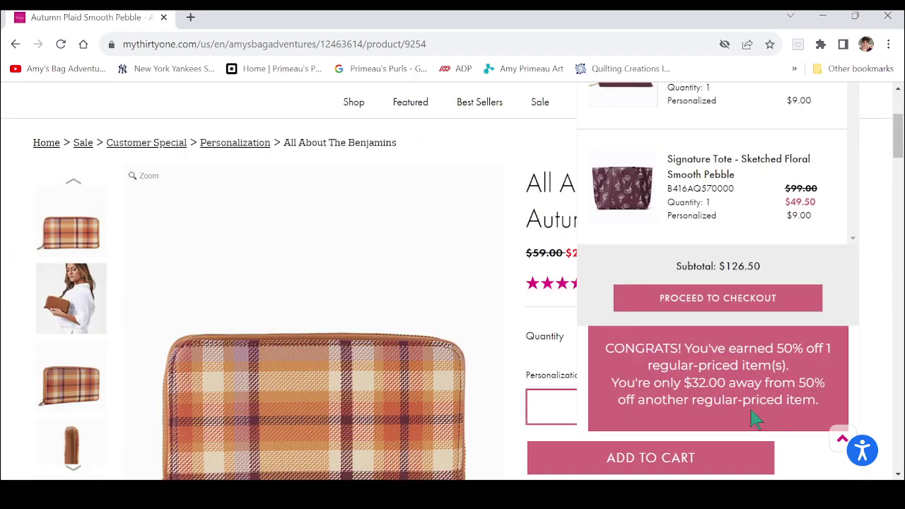
click(756, 299)
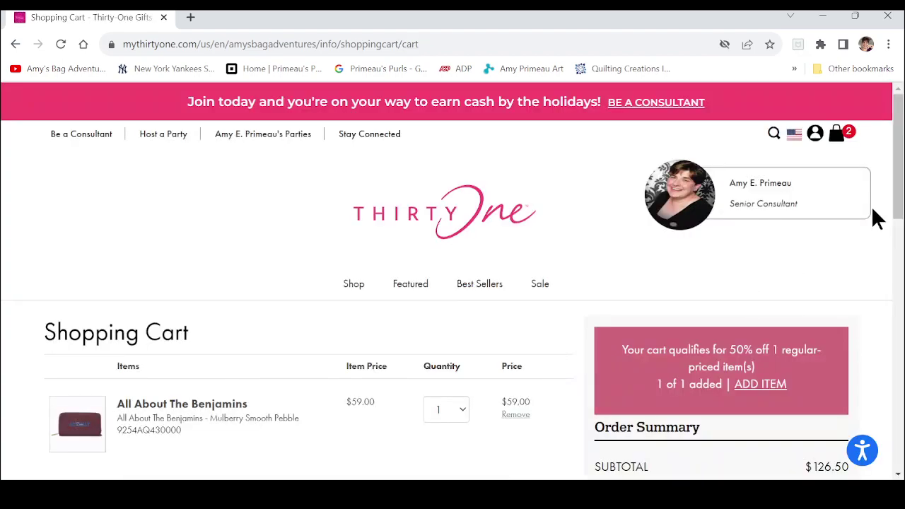
Review the cart items and order summary, and follow the 50% off offer to add another item
drag(898, 200, 902, 272)
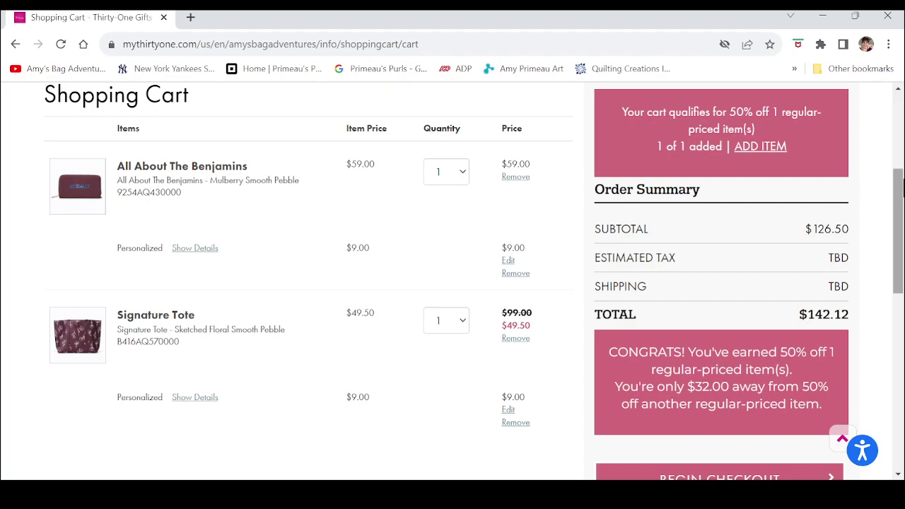
mouse_move(900, 190)
mouse_down()
mouse_move(900, 258)
mouse_move(888, 137)
mouse_move(883, 196)
mouse_up()
click(762, 122)
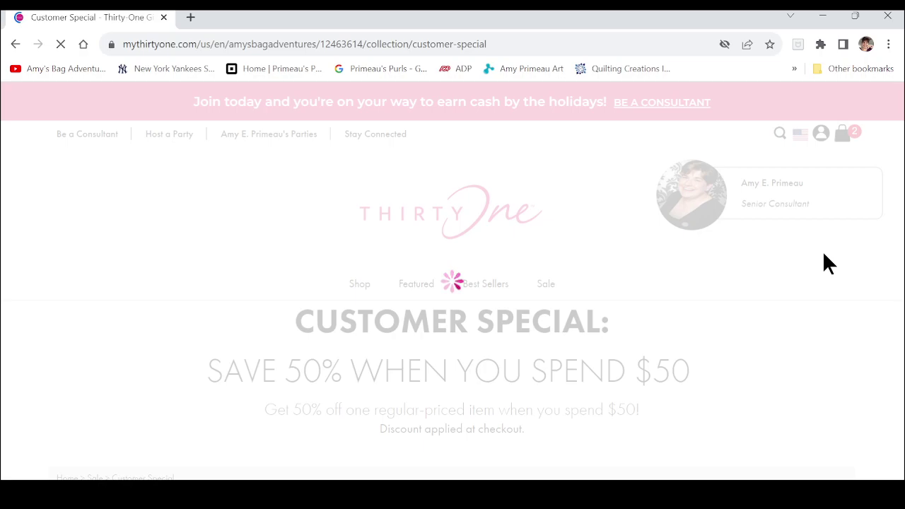
Search the products for "tapered" and choose the B087 Tapered Pouch suggestion
click(773, 141)
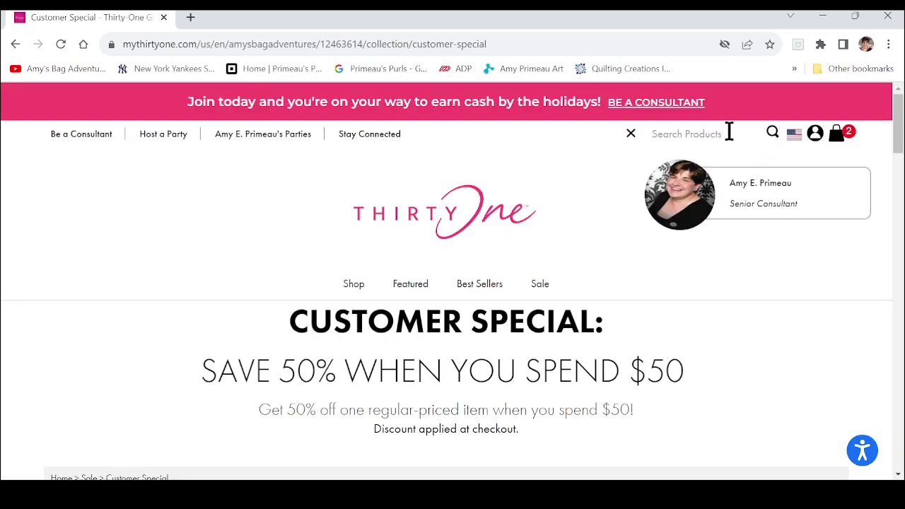
text(tapered)
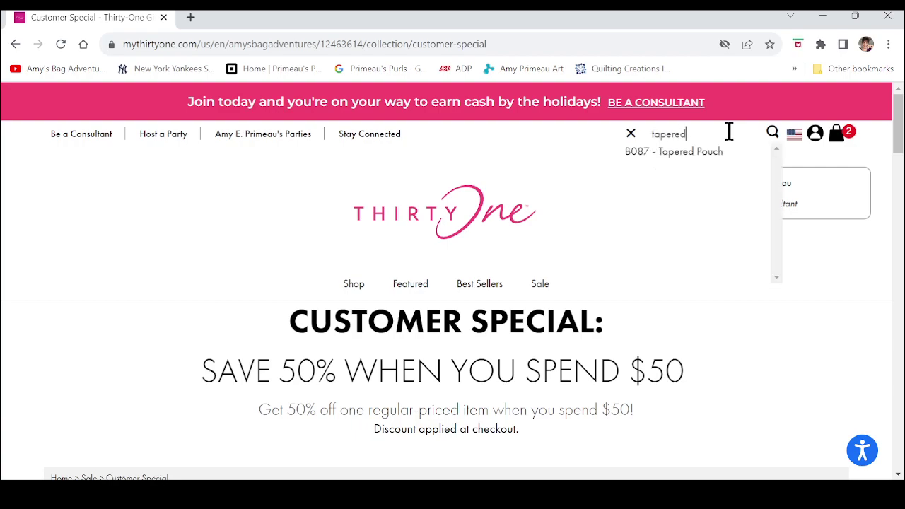
click(689, 152)
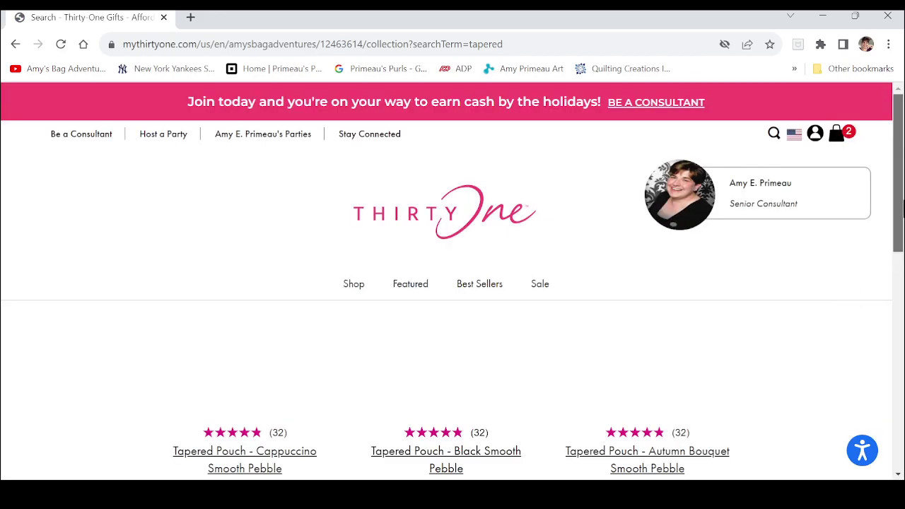
Open the Tapered Pouch in Black Smooth Pebble and start personalizing it
scroll(903, 206, down, 3)
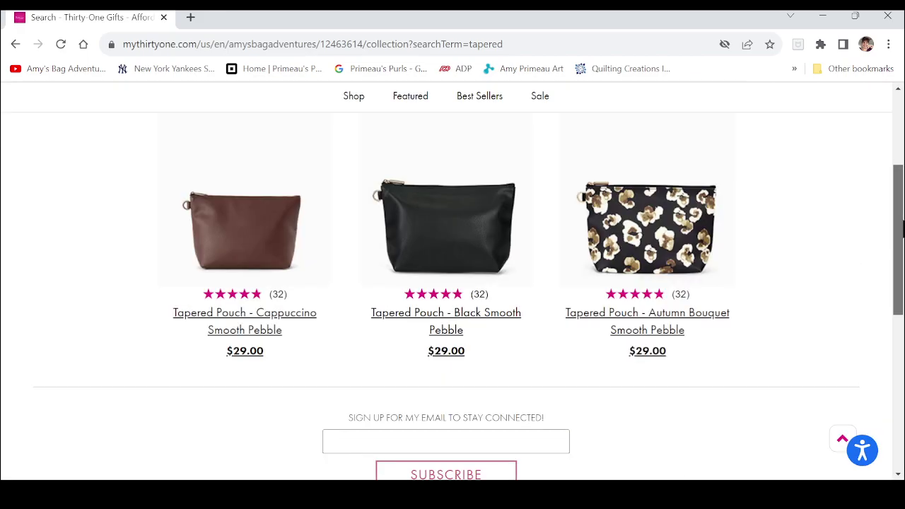
scroll(902, 239, down, 1)
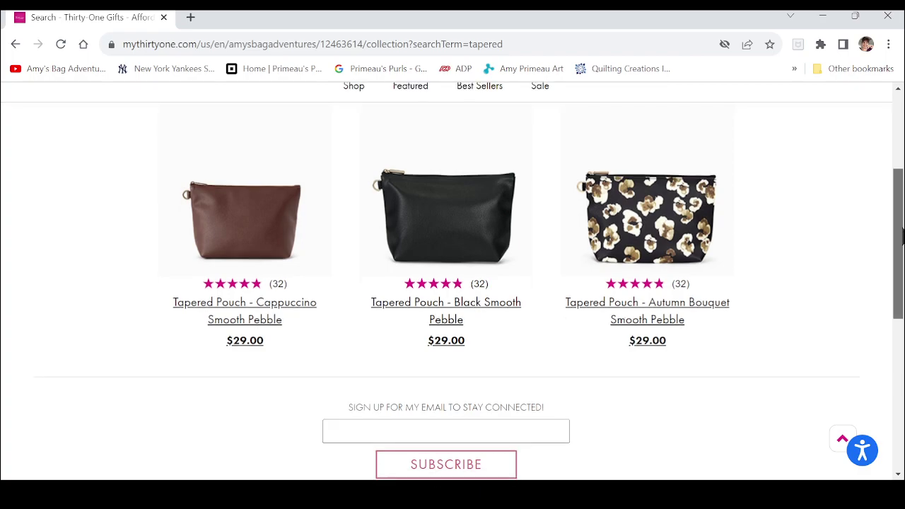
click(428, 302)
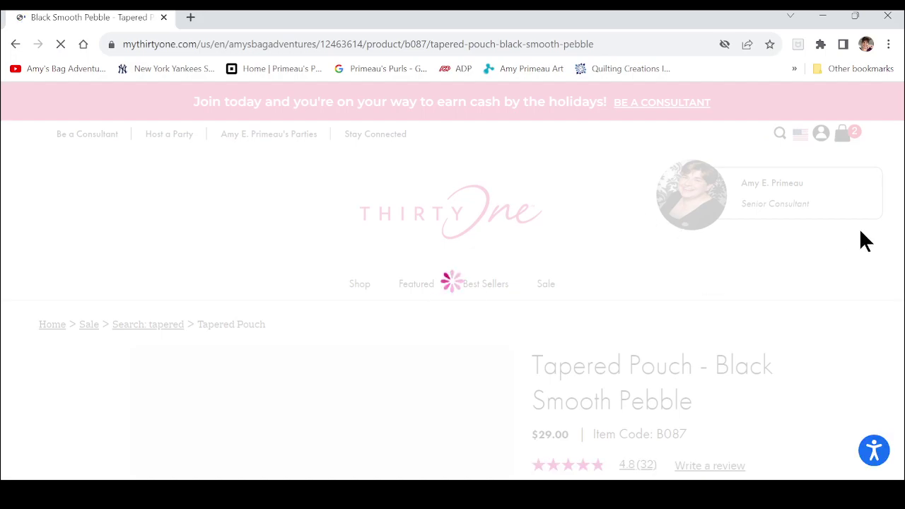
drag(898, 125, 900, 184)
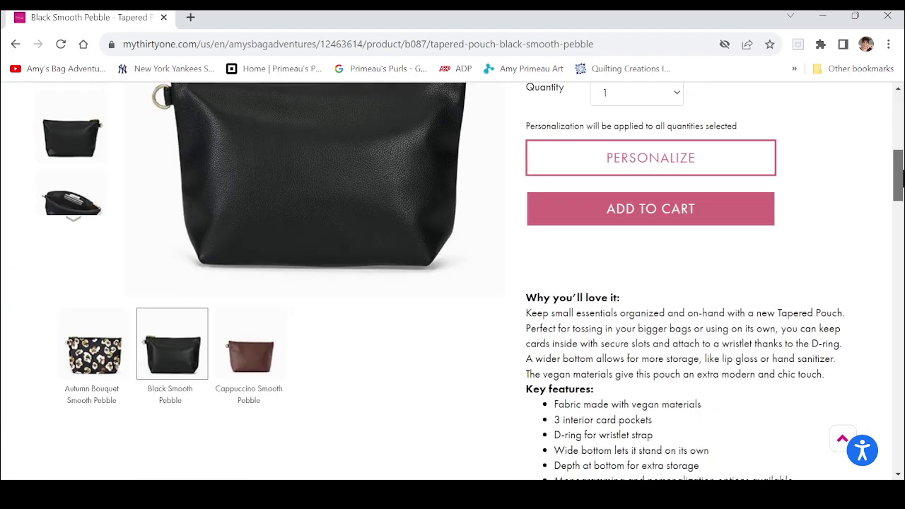
click(712, 162)
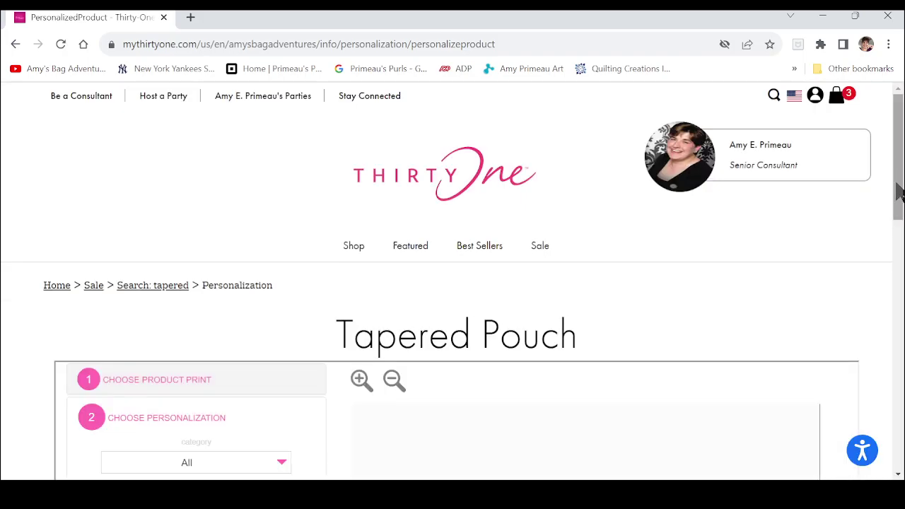
Filter the pouch's personalization designs to the Animals category and apply the Floral Unicorn design
scroll(899, 263, down, 3)
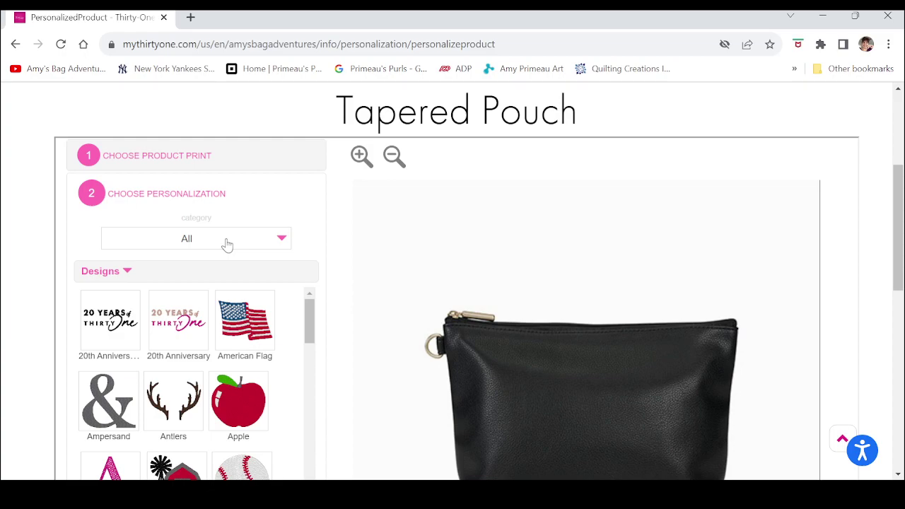
click(283, 240)
click(283, 240)
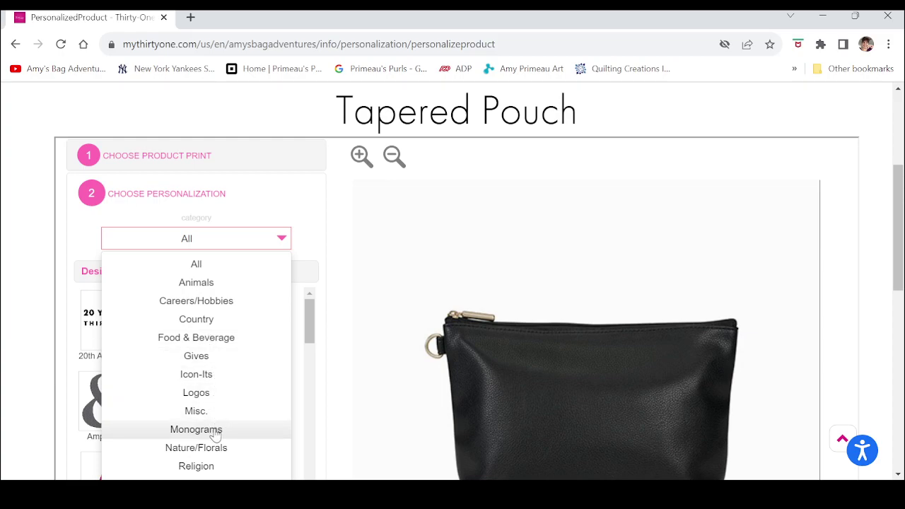
click(241, 292)
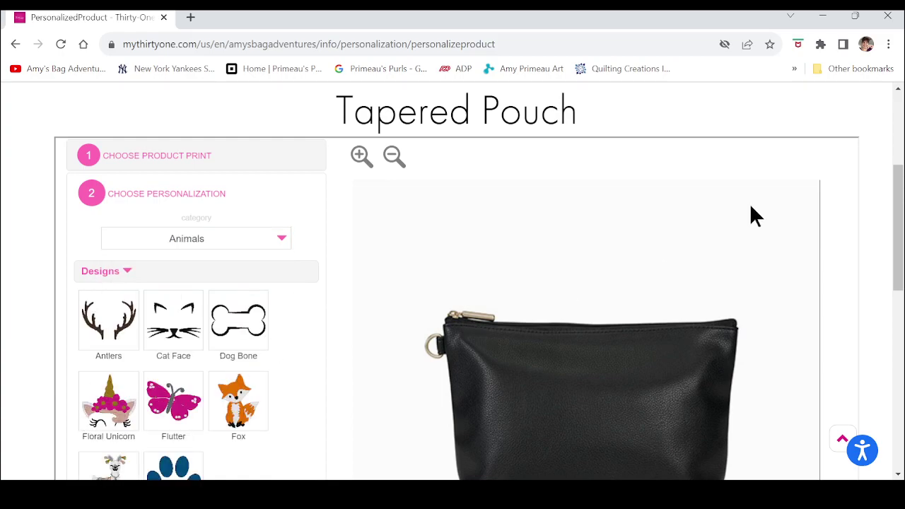
drag(898, 225, 900, 259)
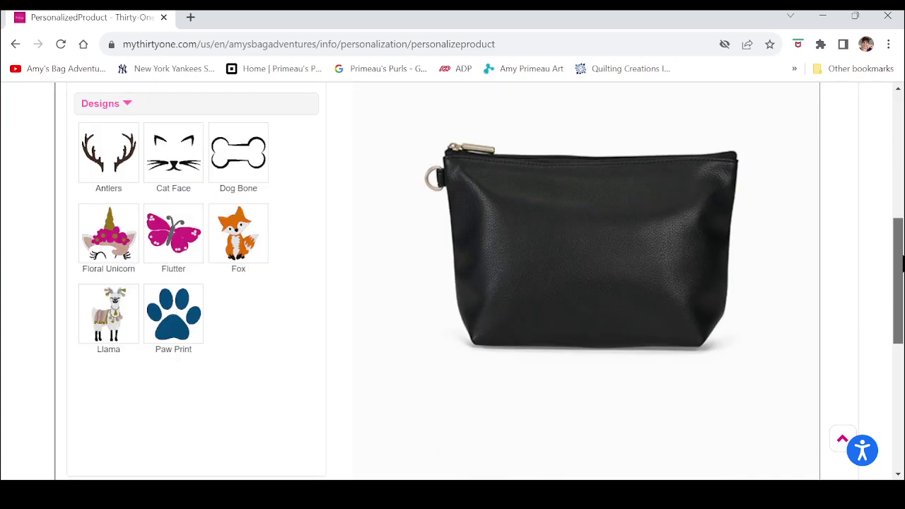
click(118, 219)
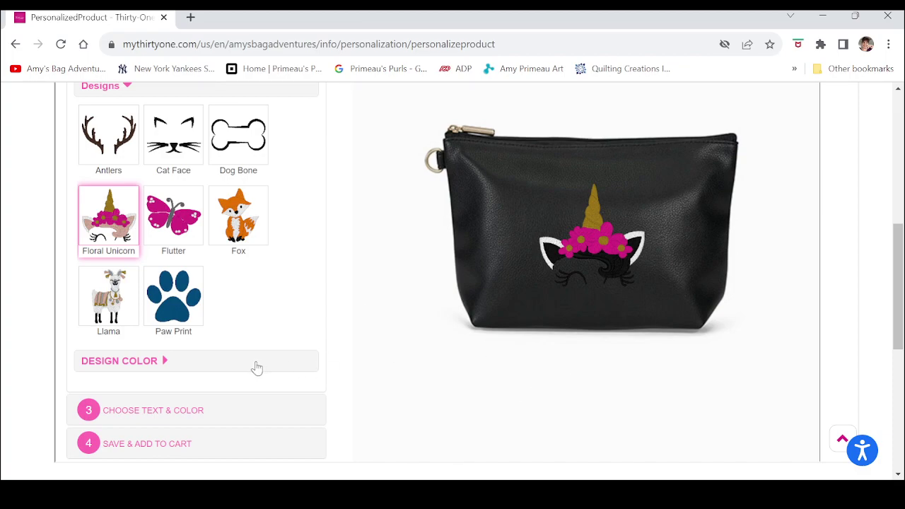
Change the black part of the unicorn design to Light Purple
click(131, 360)
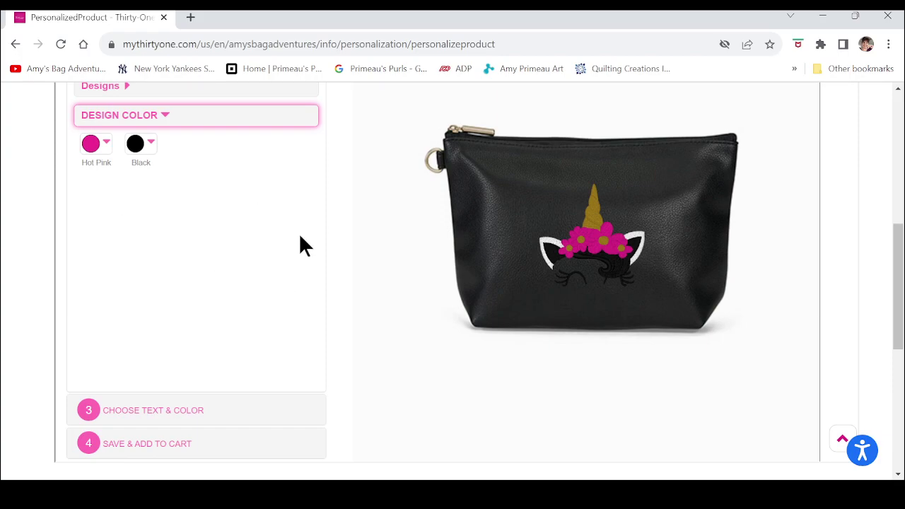
click(139, 146)
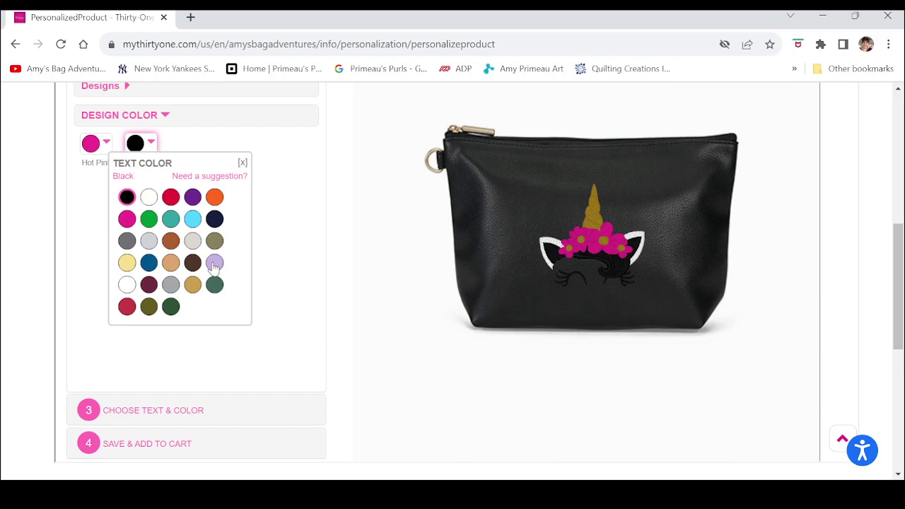
click(214, 264)
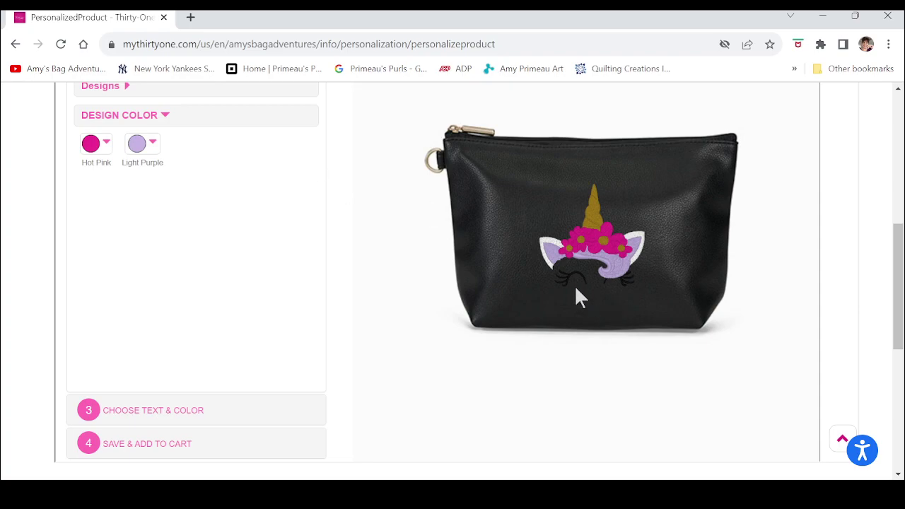
Change the pouch's print to Cappuccino Smooth Pebble
drag(895, 293, 899, 207)
click(210, 246)
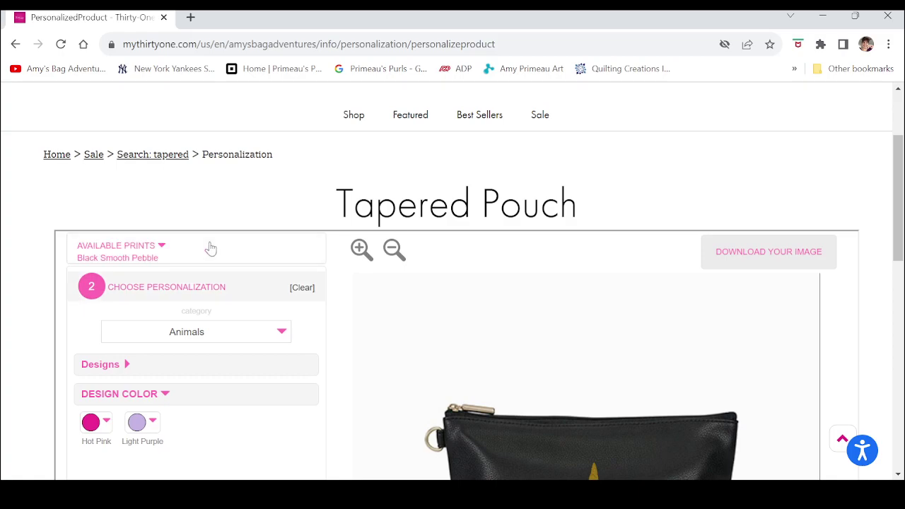
click(113, 314)
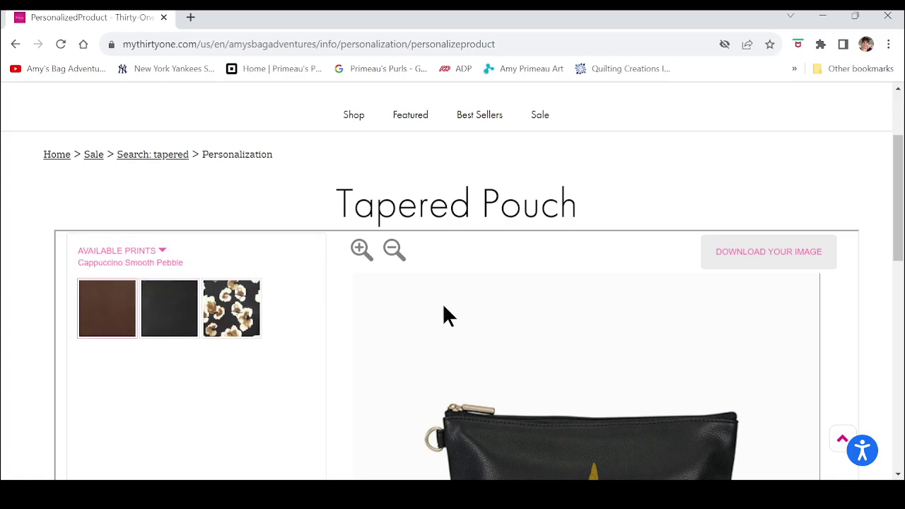
Add a line of text reading "Amy-azing" to the pouch's personalization
drag(901, 183, 899, 272)
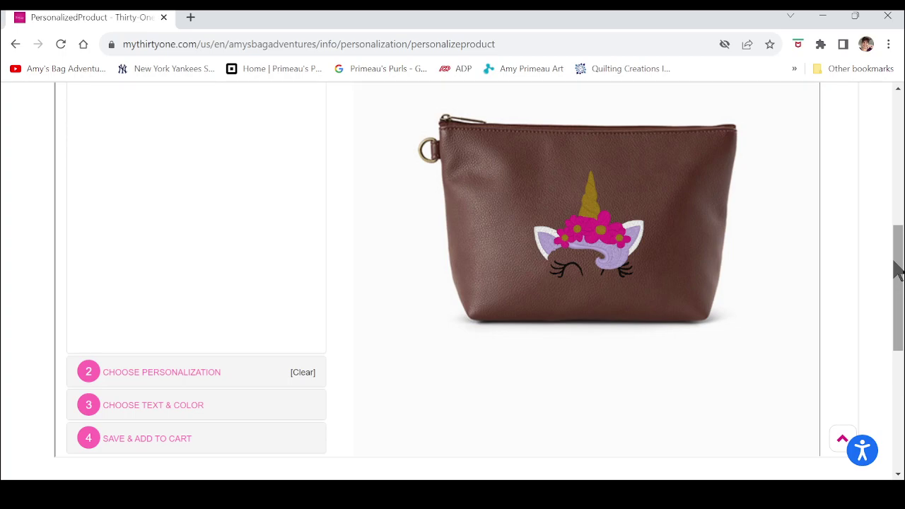
drag(898, 268, 898, 275)
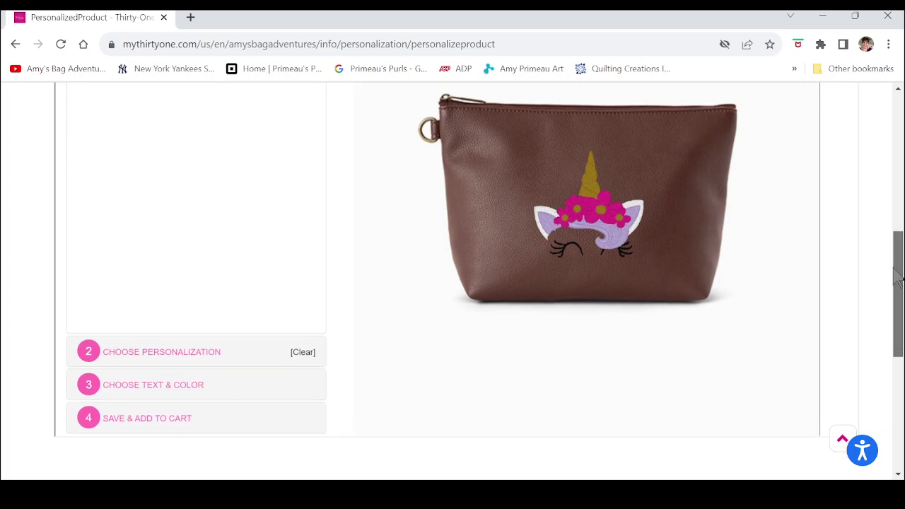
click(186, 386)
drag(898, 304, 898, 278)
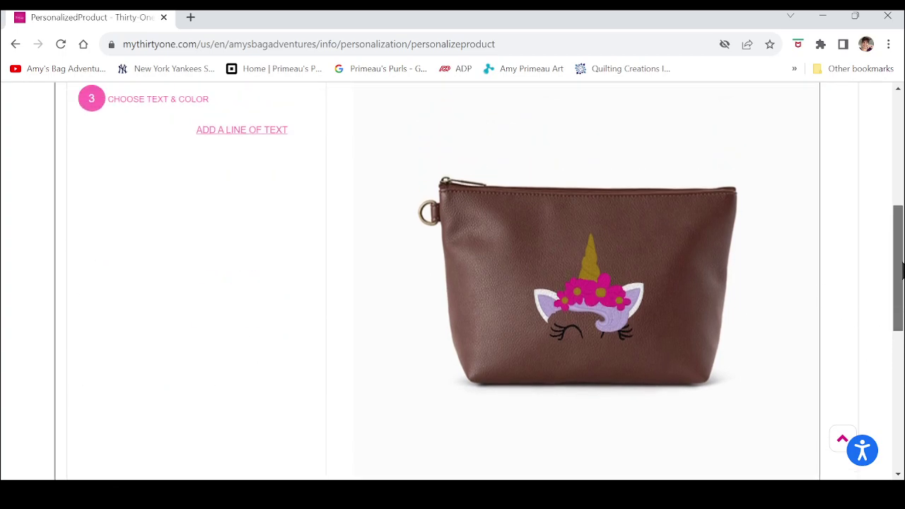
click(223, 134)
click(133, 174)
text(Amy-azing)
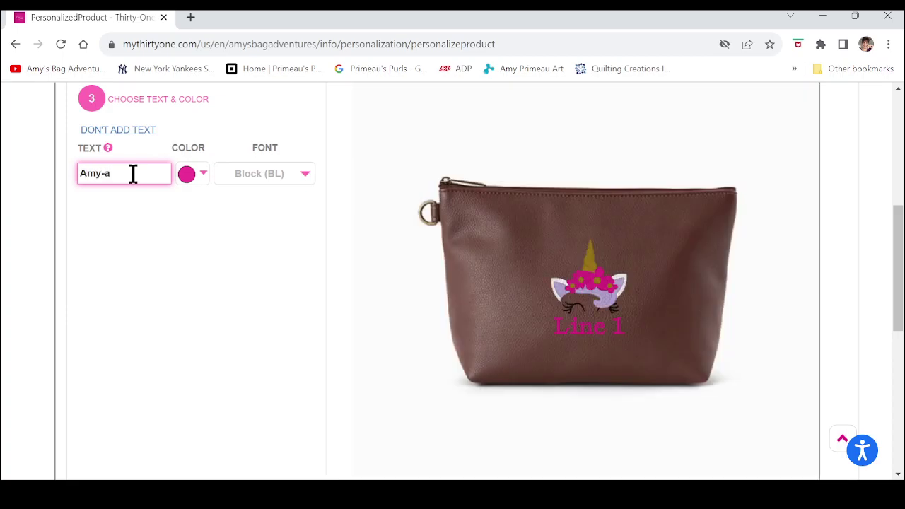
click(211, 229)
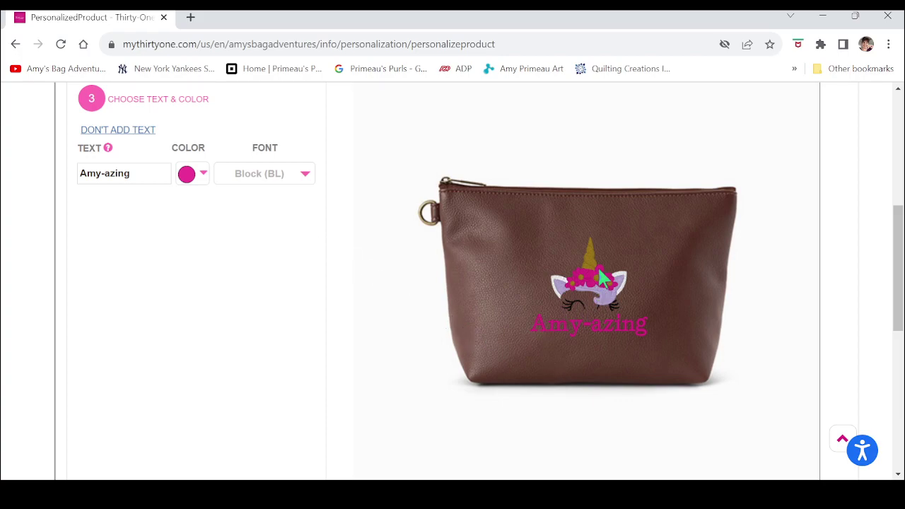
Set the color of the "Amy-azing" text to light blue
click(200, 180)
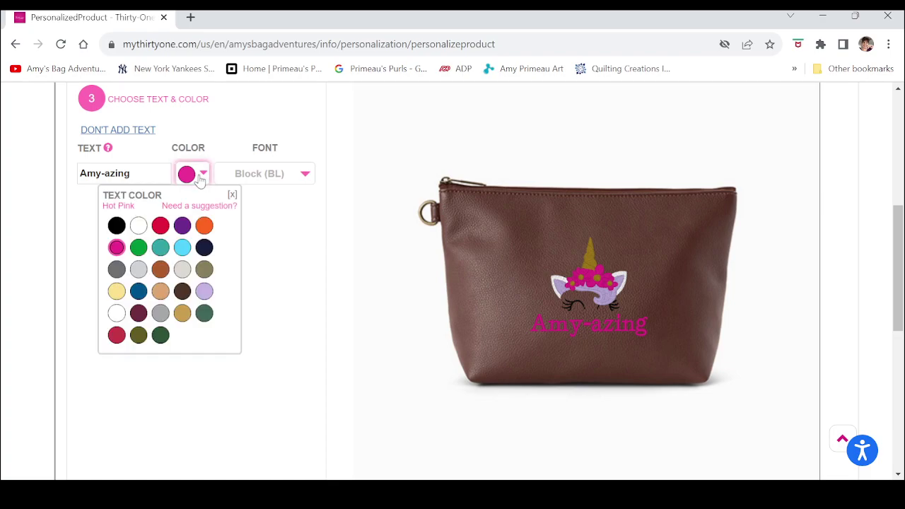
click(182, 248)
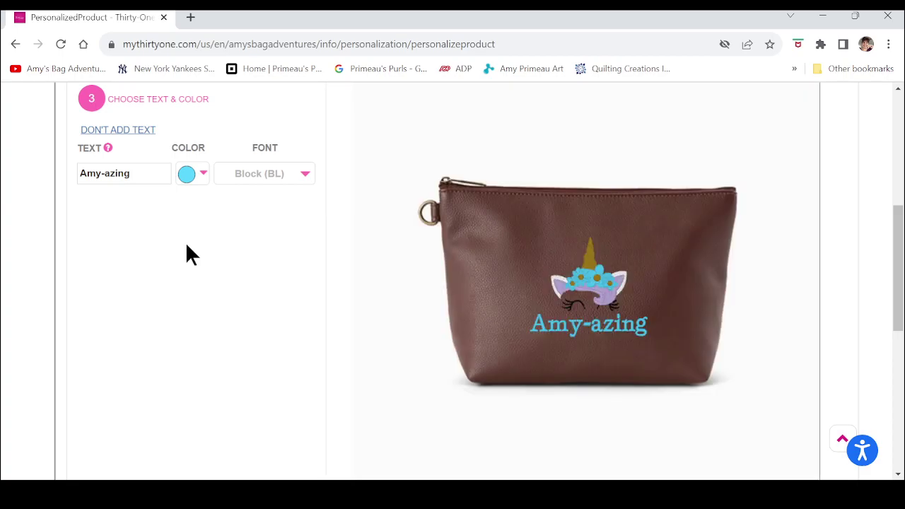
Try the Rounded (RO) and Curled (CU) fonts on the "Amy-azing" text
click(300, 176)
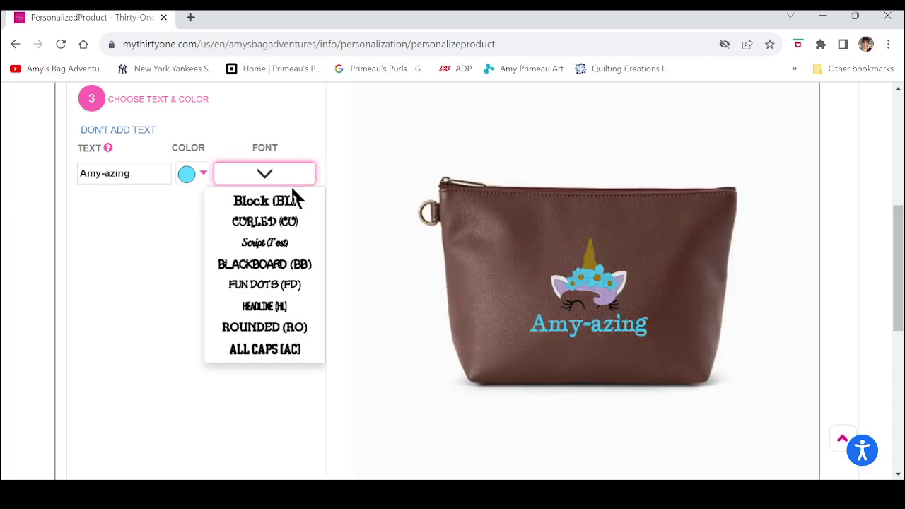
click(287, 328)
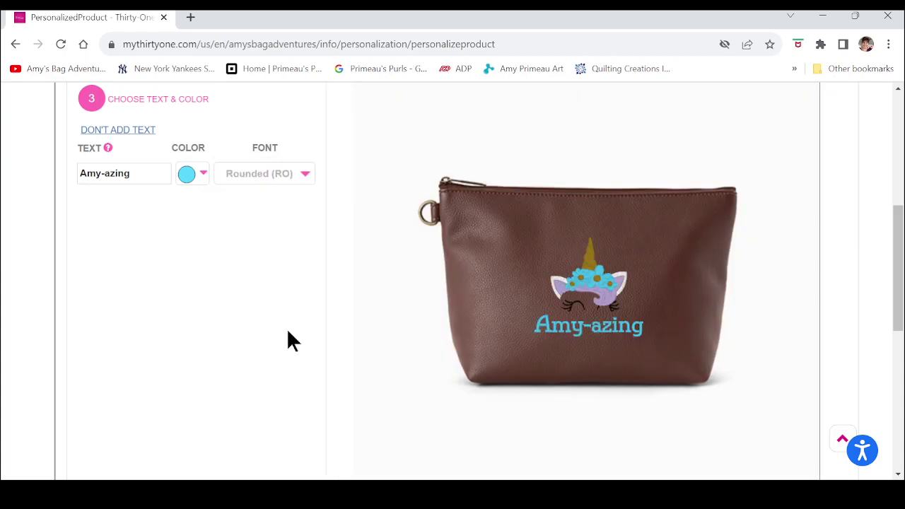
click(290, 176)
click(266, 221)
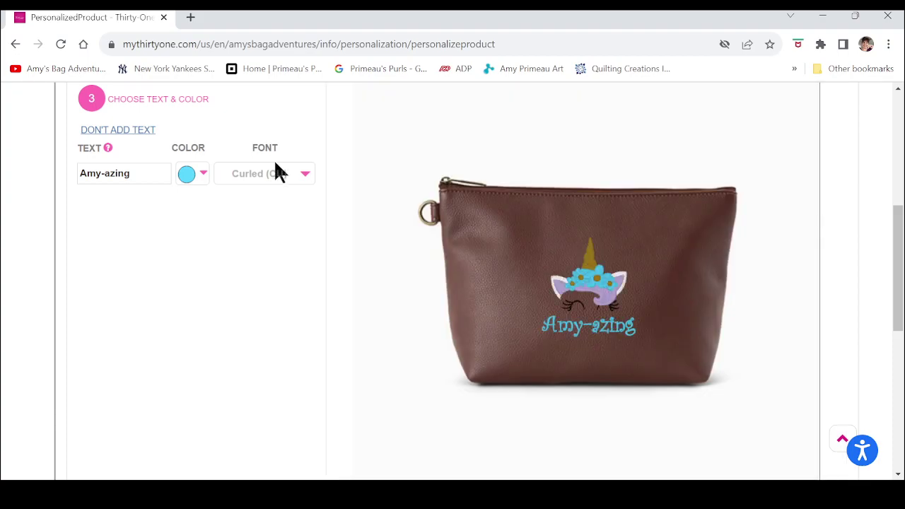
Set the "Amy-azing" text font to Script (SC), and save the personalized pouch to the cart
click(277, 173)
click(273, 242)
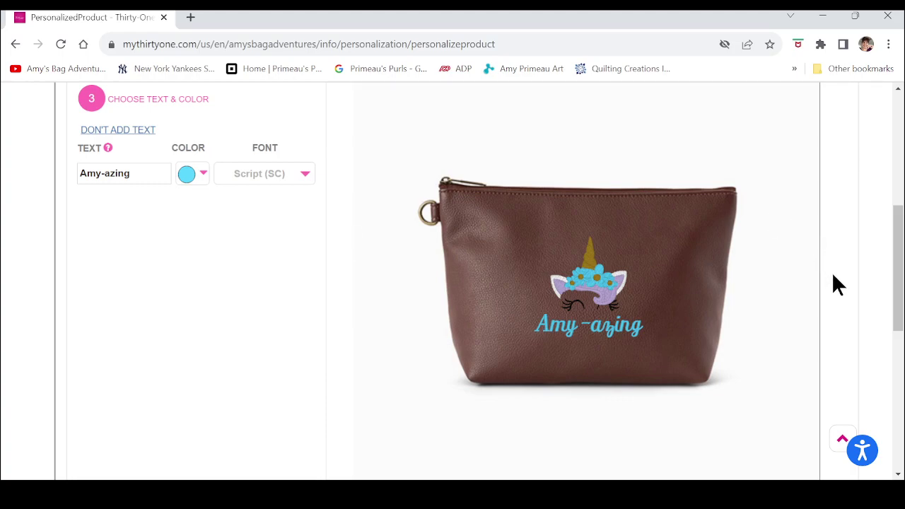
drag(895, 283, 890, 331)
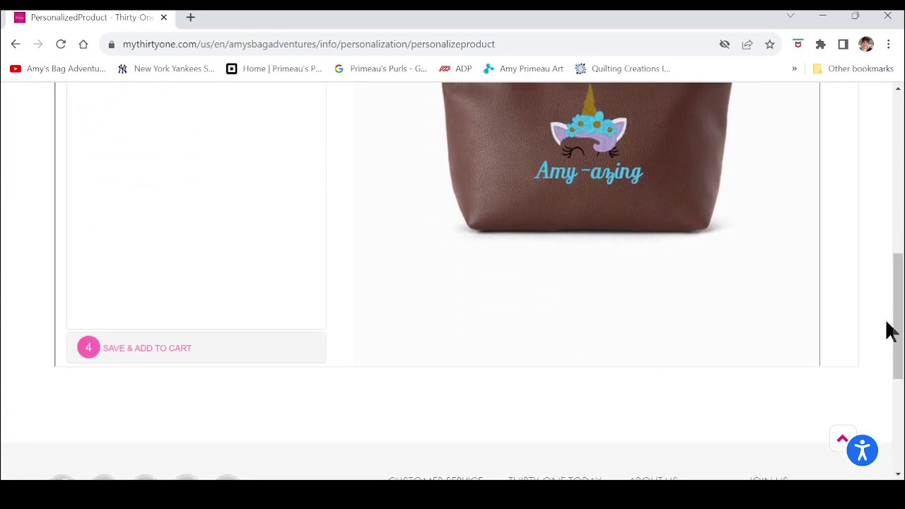
click(118, 347)
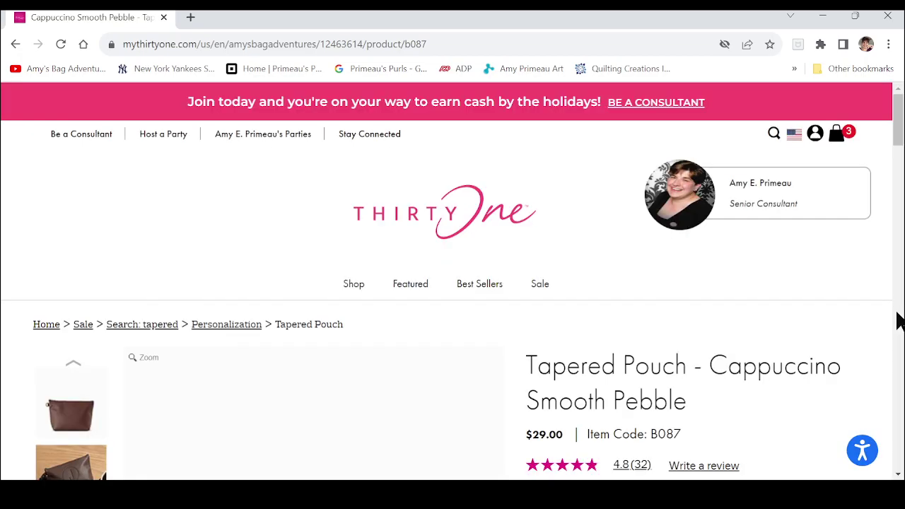
Open the shopping bag summary and proceed to checkout to reach the full shopping cart
click(838, 136)
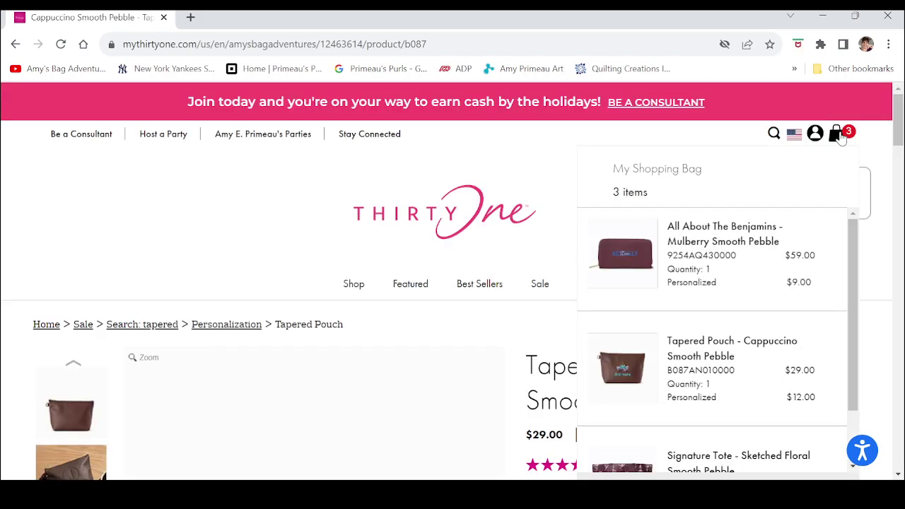
scroll(877, 141, down, 2)
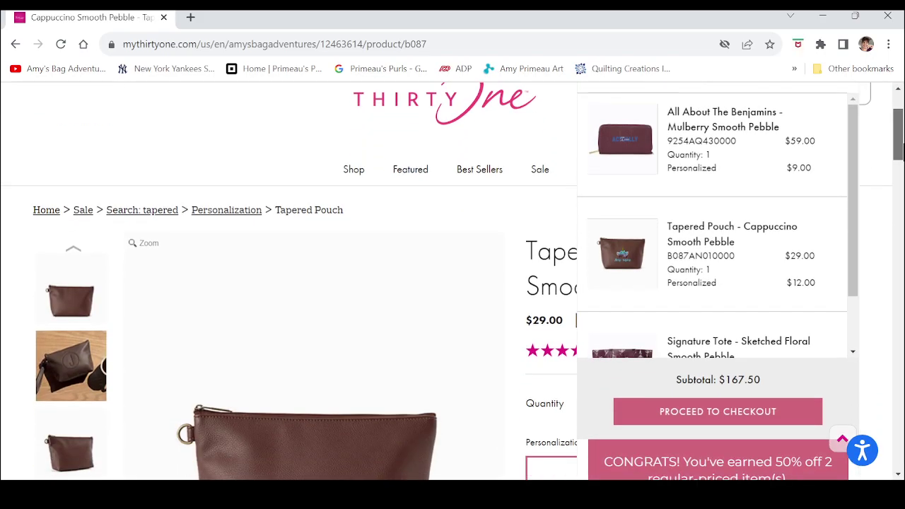
click(740, 396)
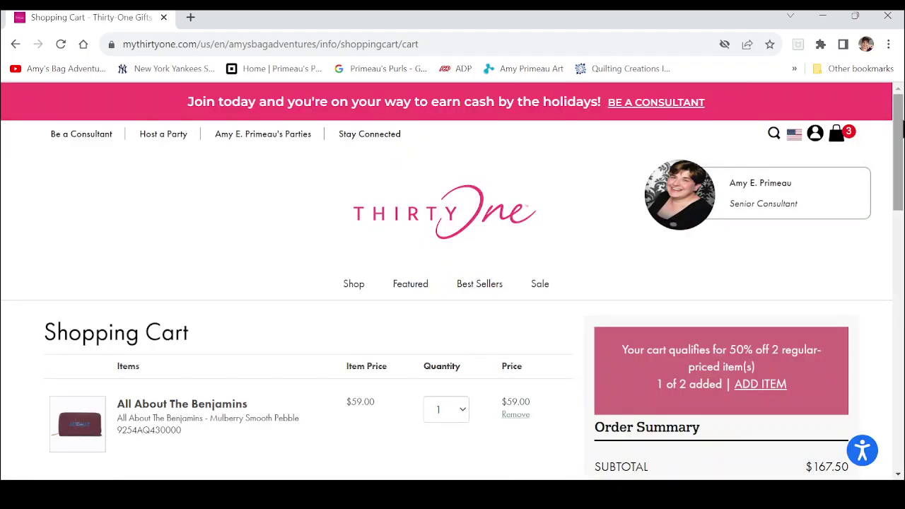
Show the Signature Tote's personalization details in the cart and remove the personalization while keeping the tote itself
drag(901, 127, 887, 195)
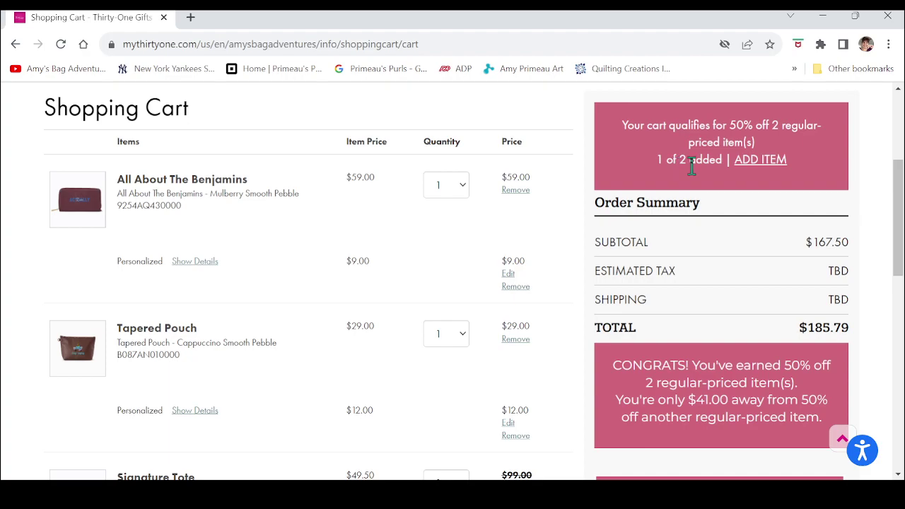
scroll(902, 239, down, 1)
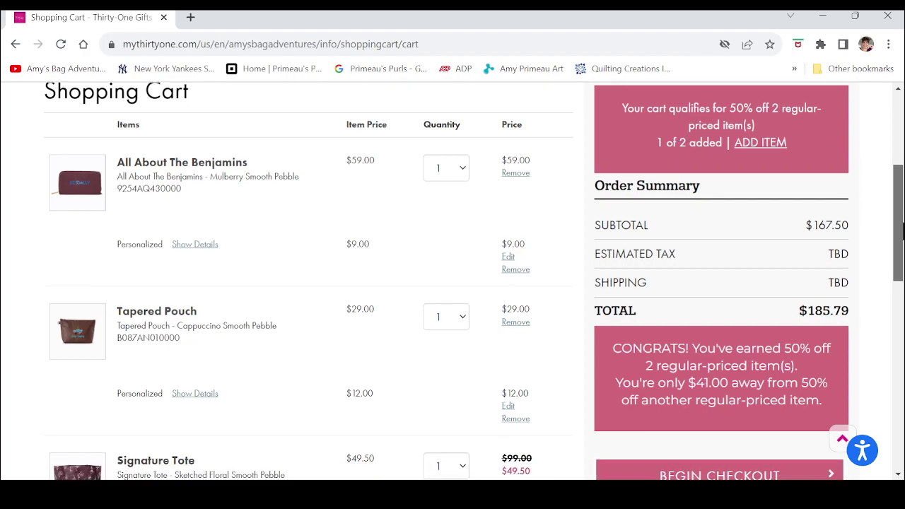
drag(902, 238, 884, 283)
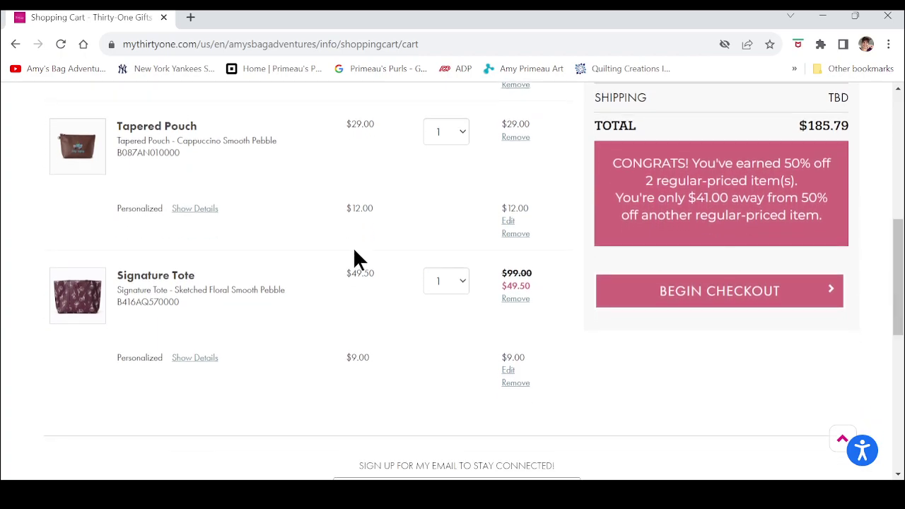
click(202, 359)
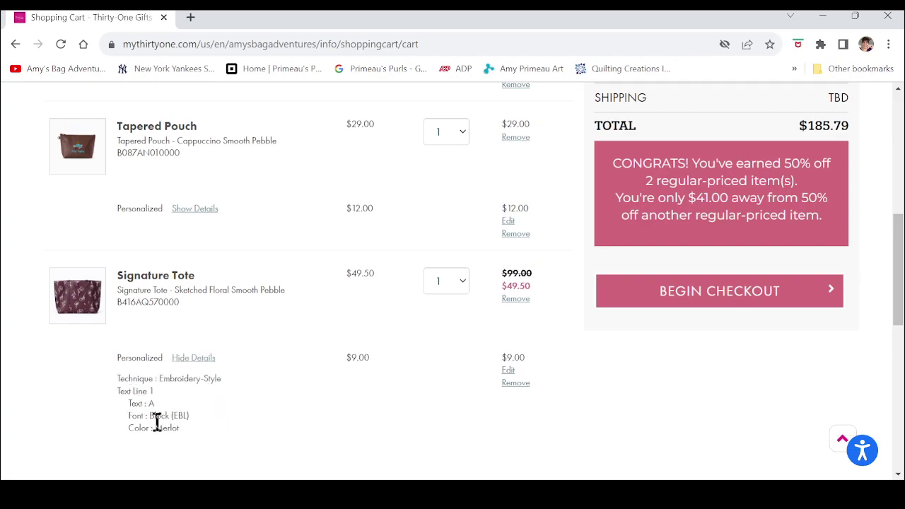
click(528, 387)
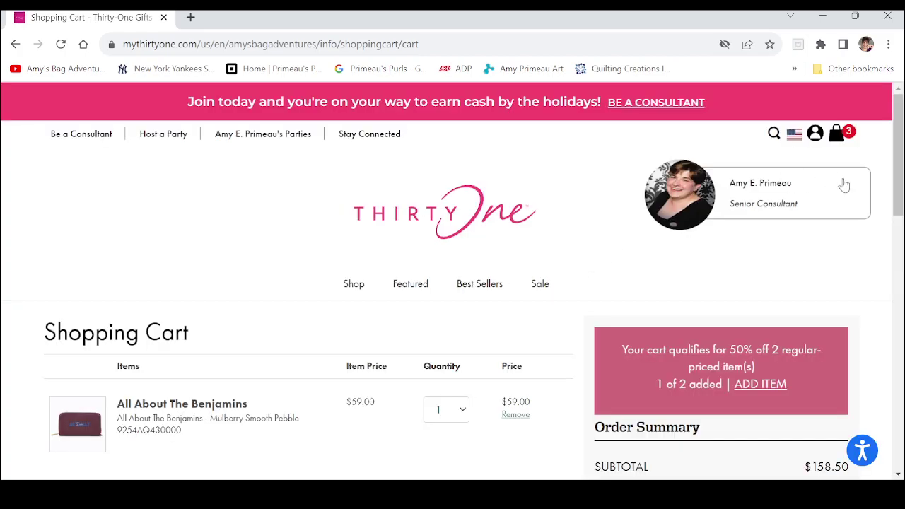
drag(898, 146, 902, 265)
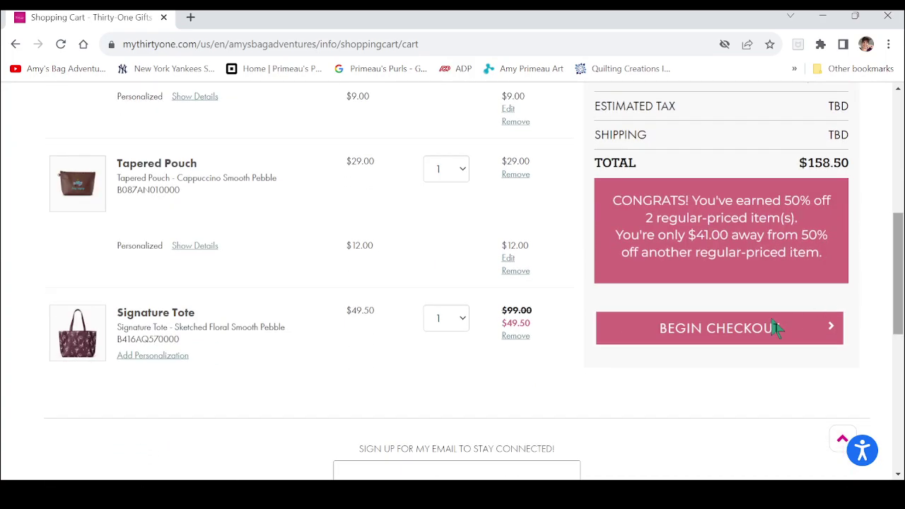